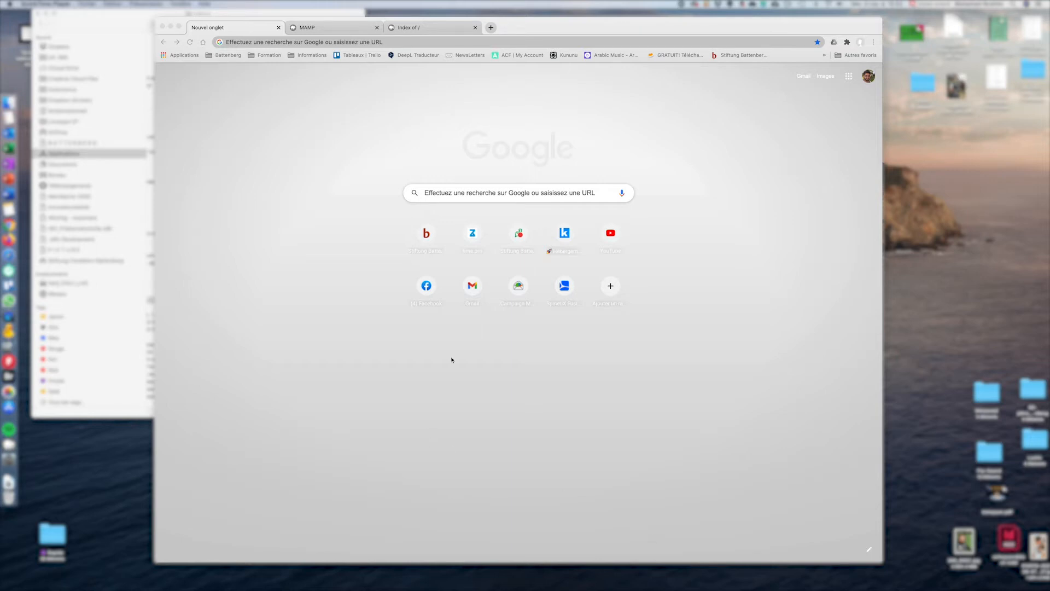
# Search Google for 'mamp' and go to the official mamp.info downloads page
pyautogui.click(499, 194)
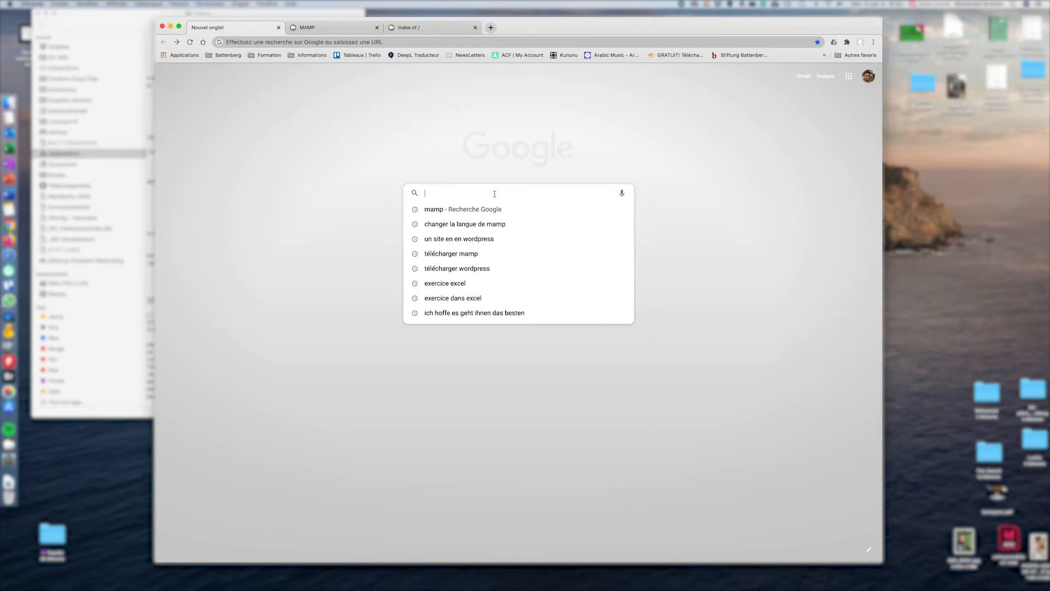
pyautogui.write('mamp')
pyautogui.press('Return')
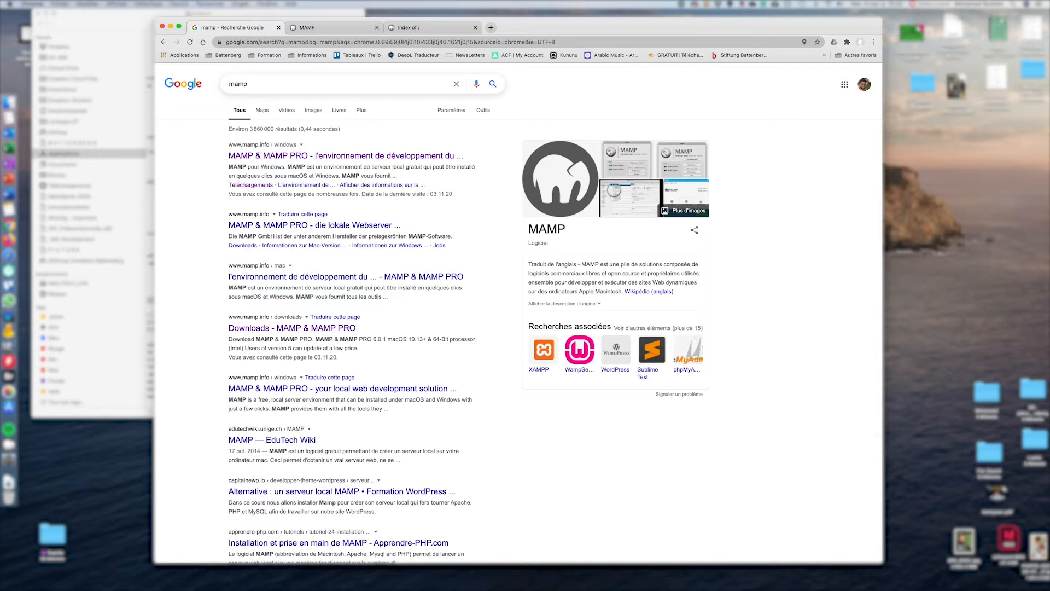
pyautogui.click(252, 159)
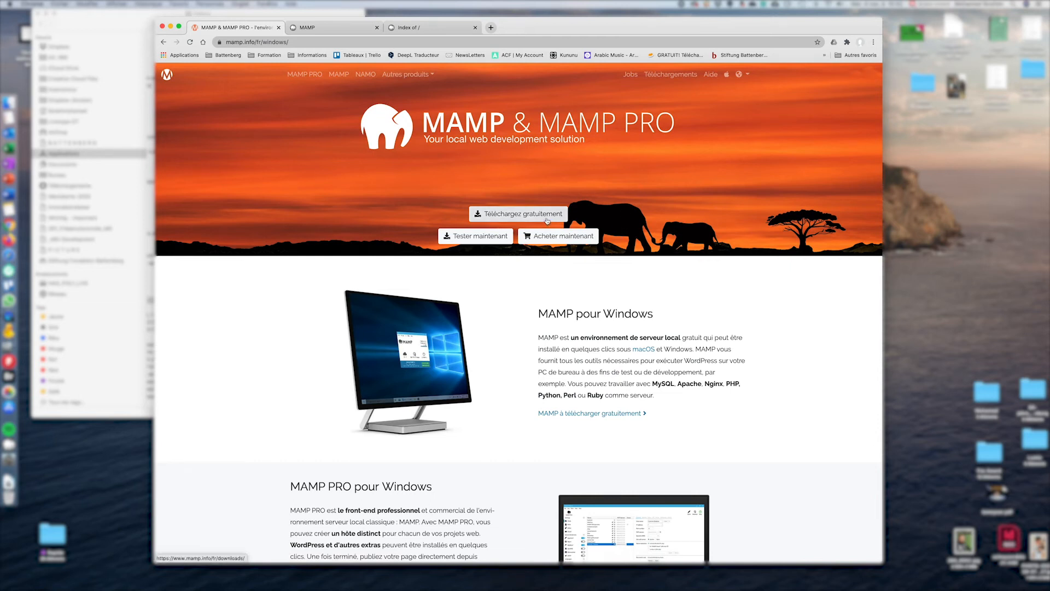
pyautogui.click(507, 215)
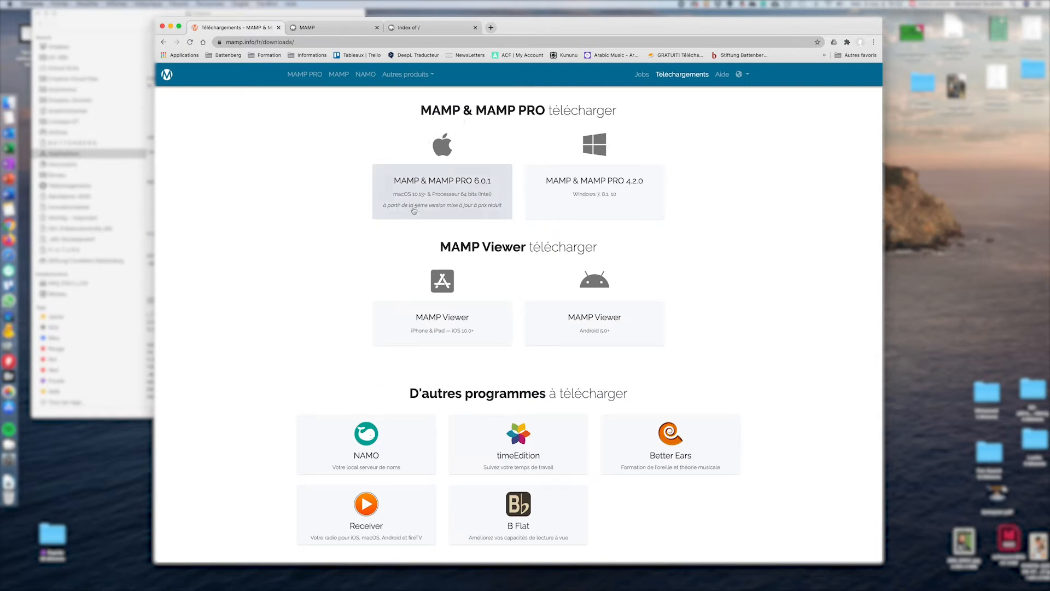
# Download the macOS MAMP & MAMP PRO 6.0.1 installer and dismiss the downloads bar and NAMO popup
pyautogui.click(460, 186)
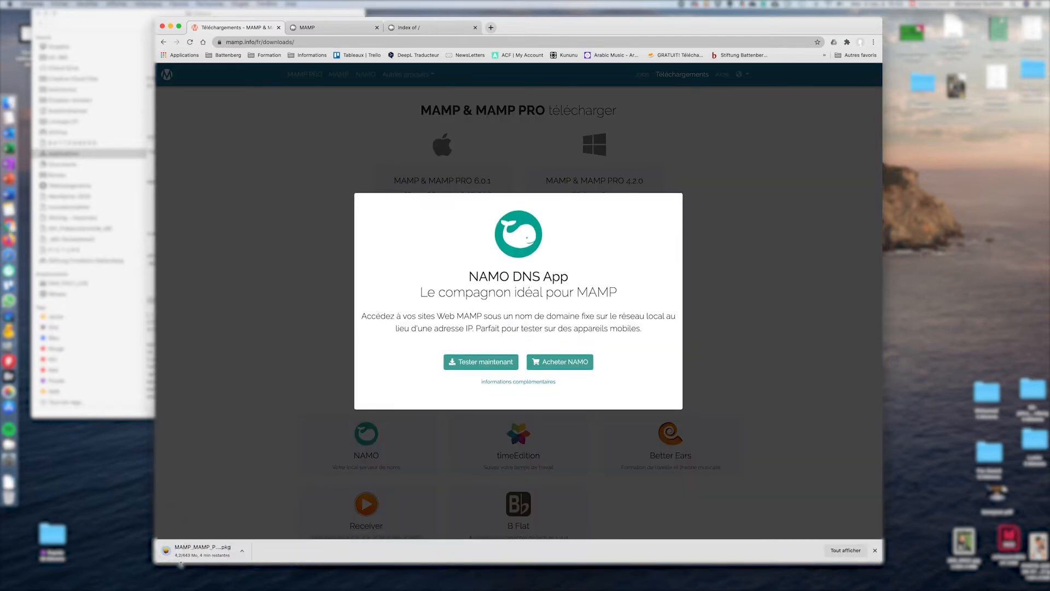
pyautogui.click(875, 550)
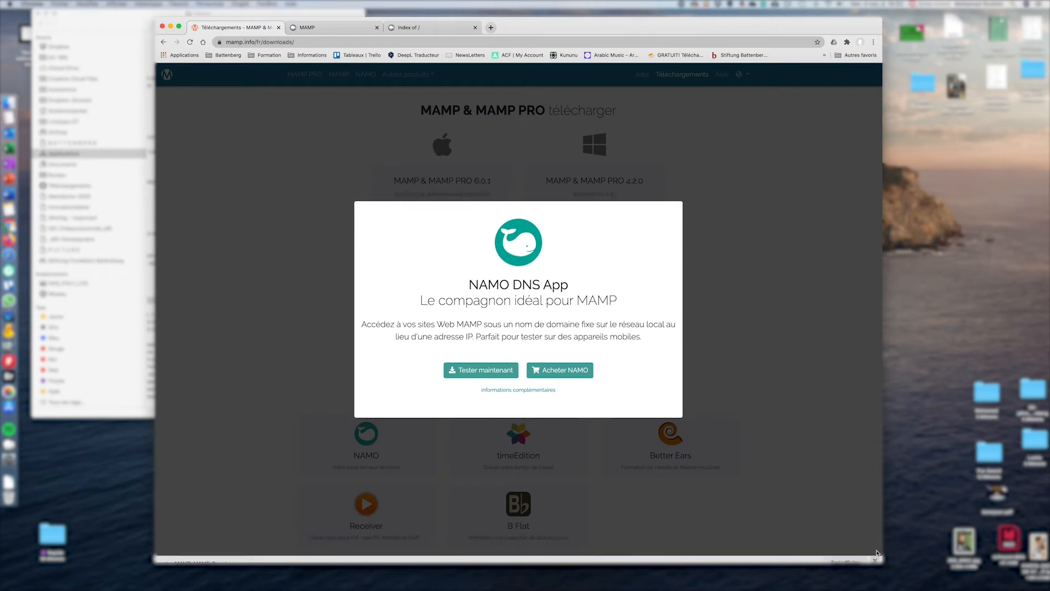
pyautogui.click(725, 211)
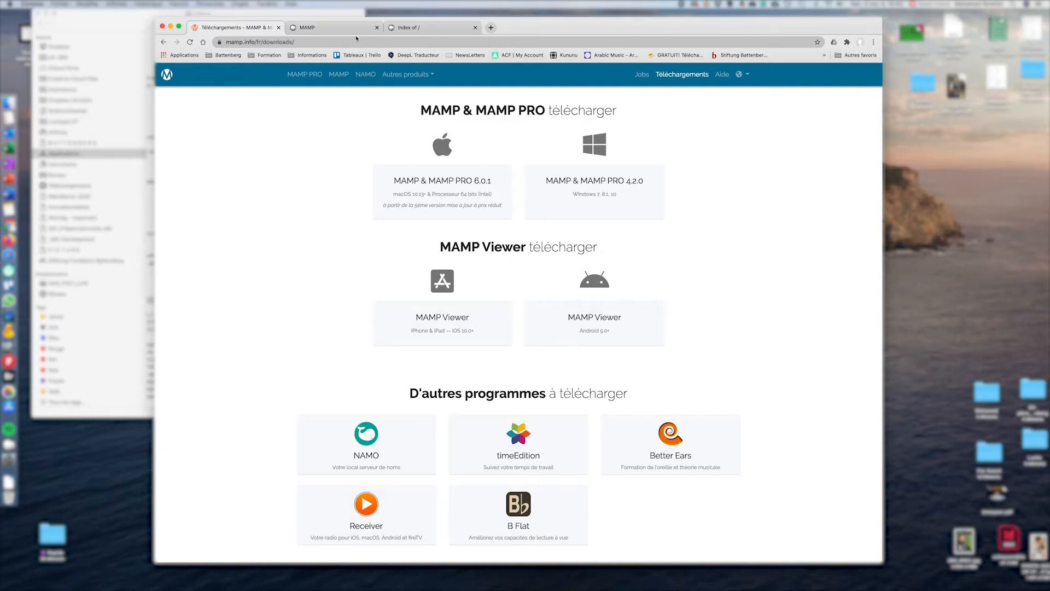
pyautogui.click(492, 29)
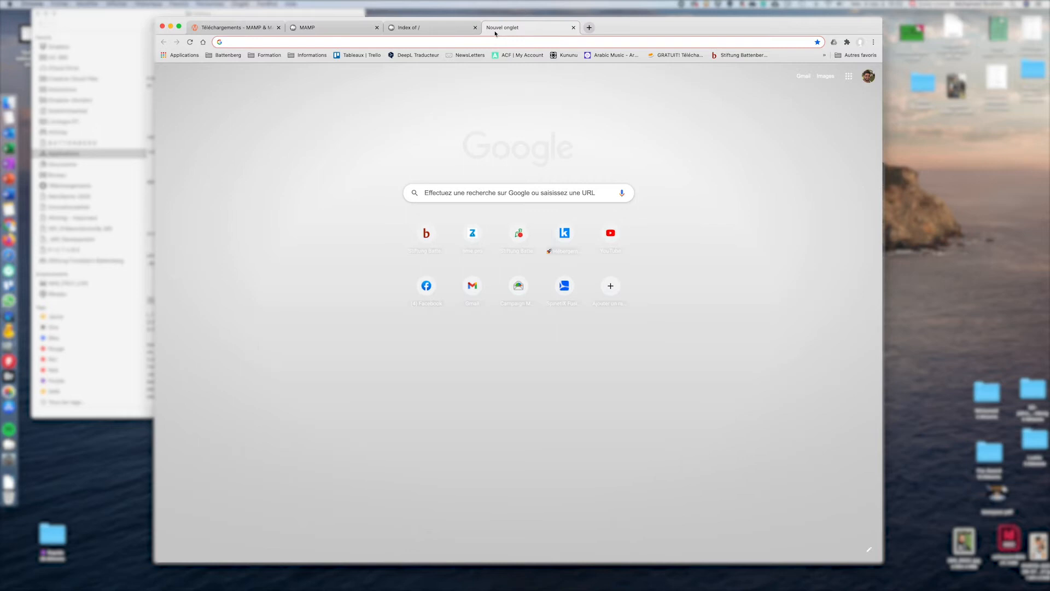
# Search 'télécharger wordpress' and open the WordPress.org page offering WordPress 5.5.3
pyautogui.write('télécharger wordpress')
pyautogui.press('Return')
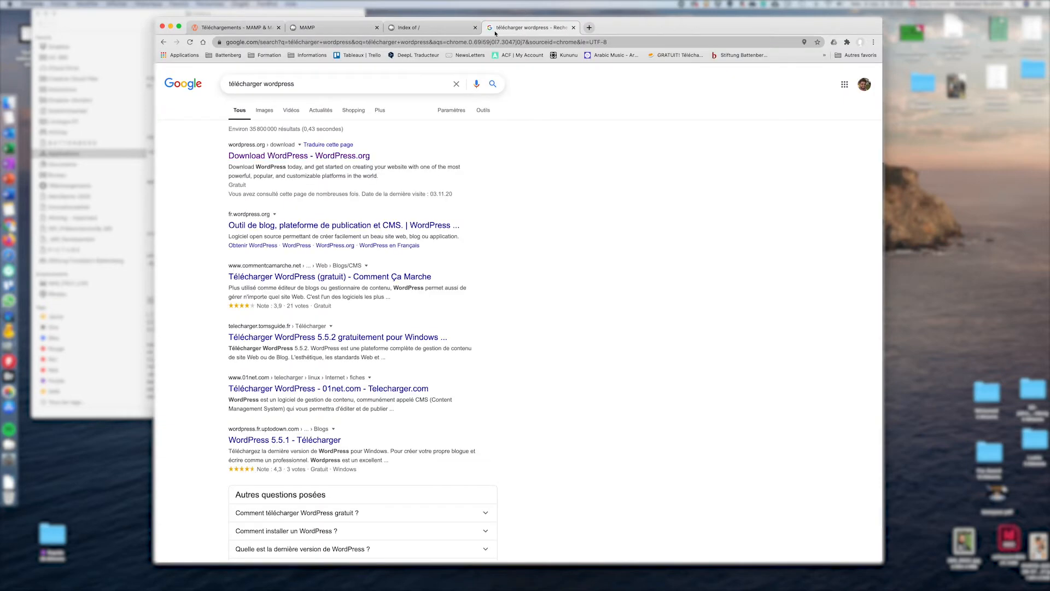
pyautogui.click(311, 157)
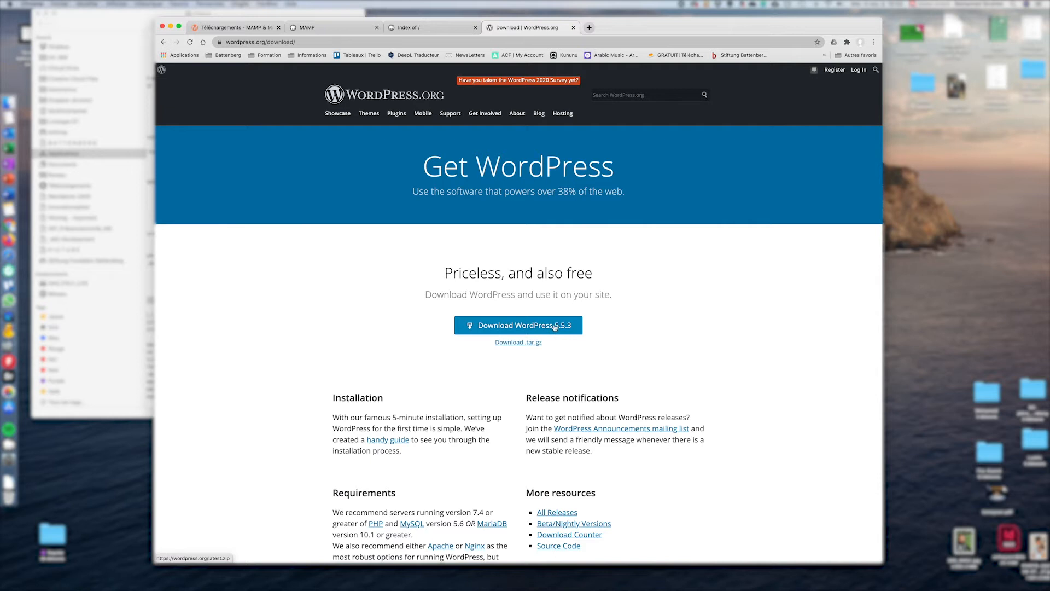
# Bring Finder to the front, shift its window right, and add a new Finder tab
pyautogui.click(9, 102)
pyautogui.moveTo(174, 17); pyautogui.dragTo(285, 24)
pyautogui.press('super+t')
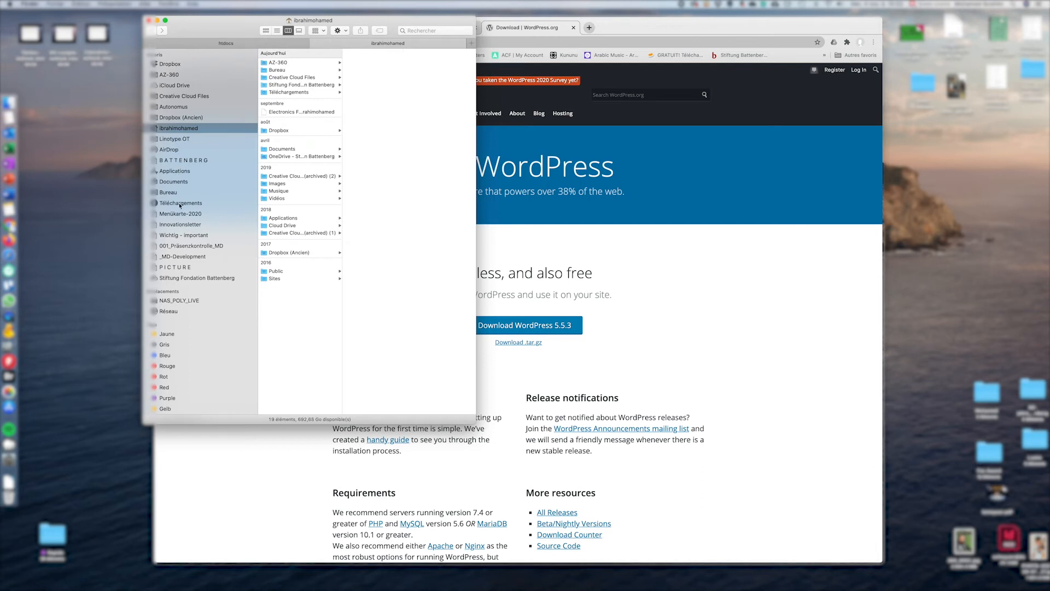
# Show the extracted wordpress folder from wordpress-5.5.3.zip in Téléchargements, then bring up MAMP PRO 6
pyautogui.click(181, 203)
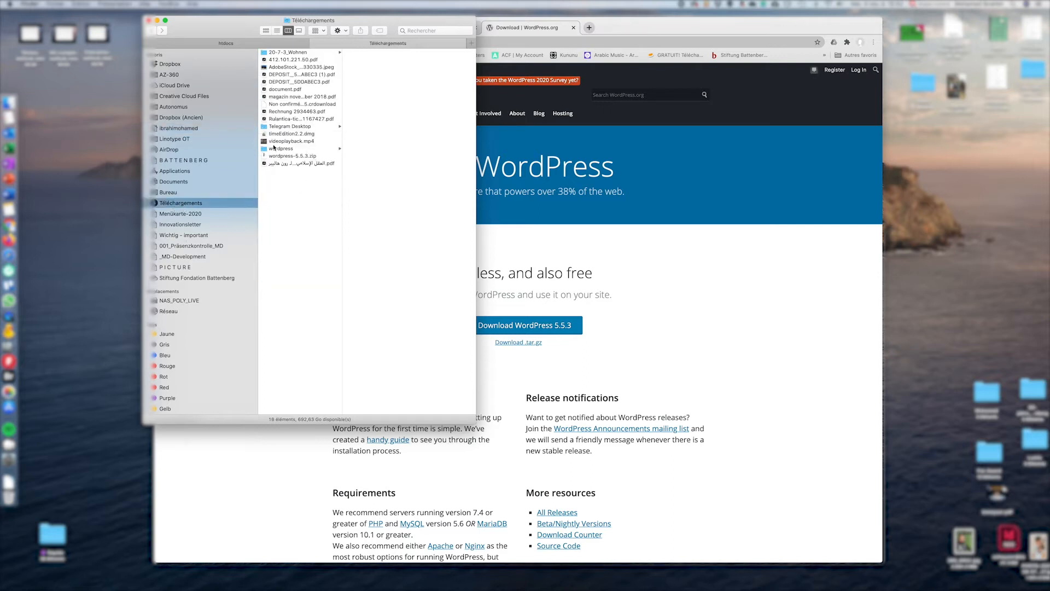
pyautogui.click(276, 157)
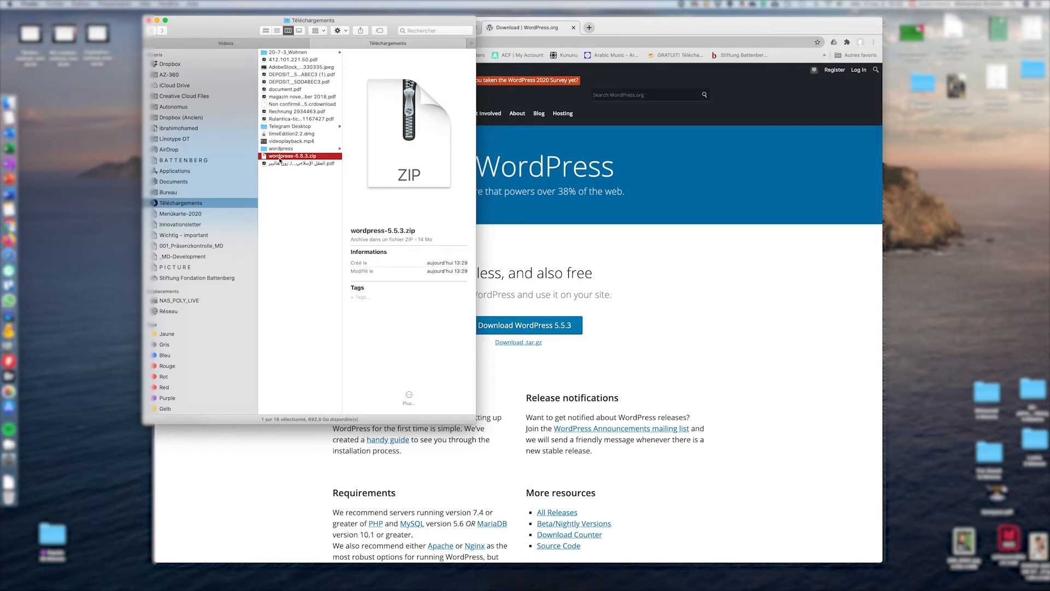
pyautogui.press('Up')
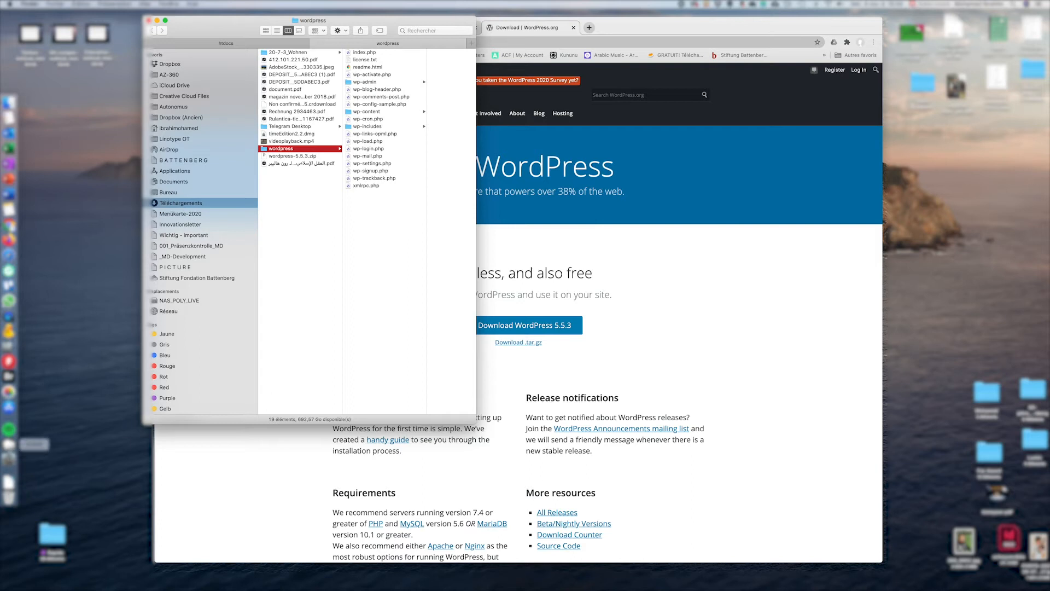
pyautogui.click(9, 444)
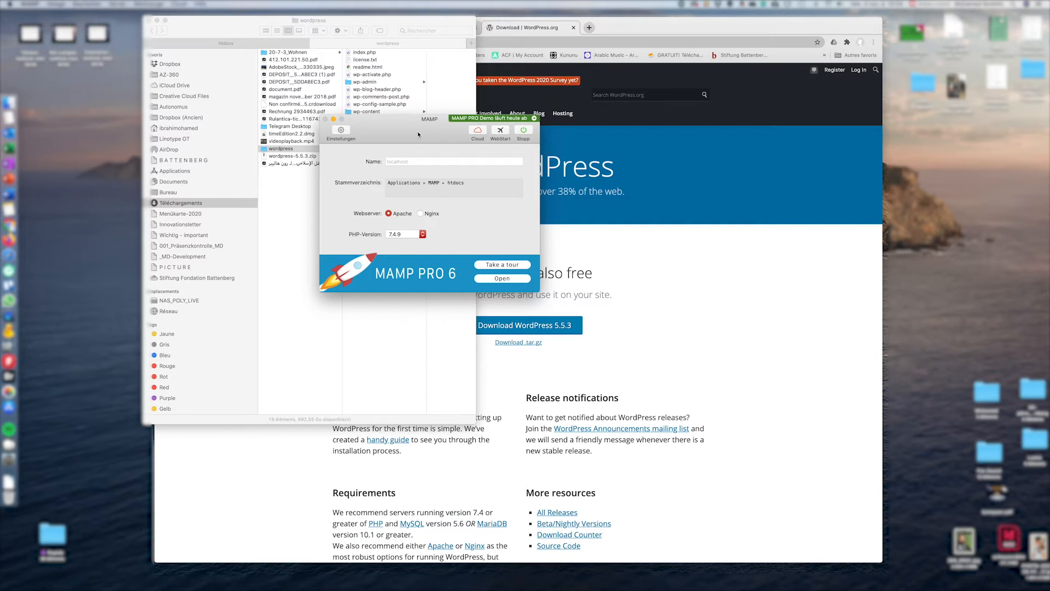
# Start the MAMP web and MySQL servers and load the MAMP start page at localhost:8888
pyautogui.moveTo(418, 135); pyautogui.dragTo(528, 132)
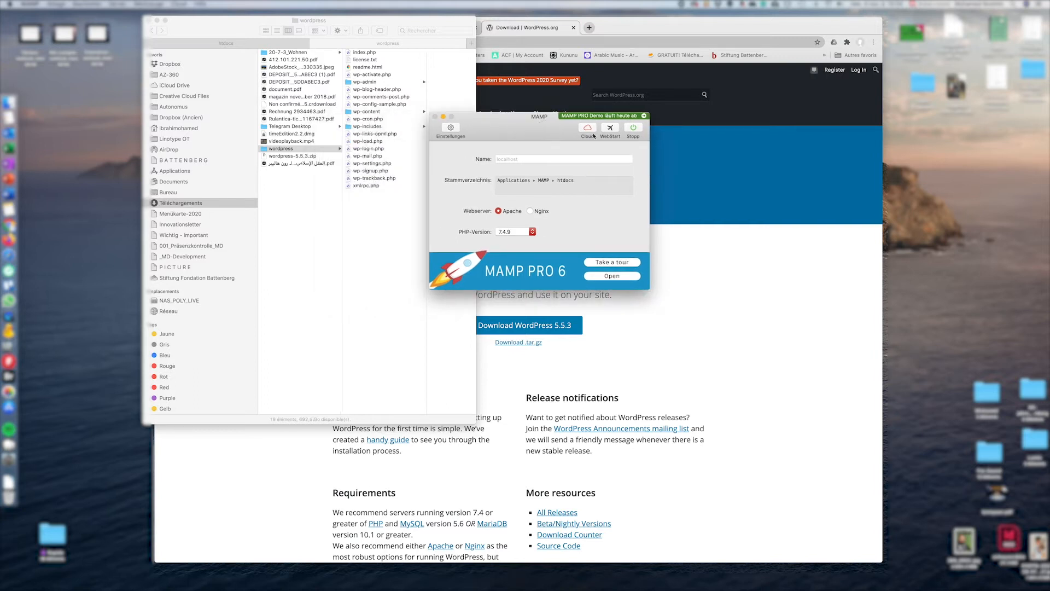
pyautogui.click(633, 127)
pyautogui.click(610, 128)
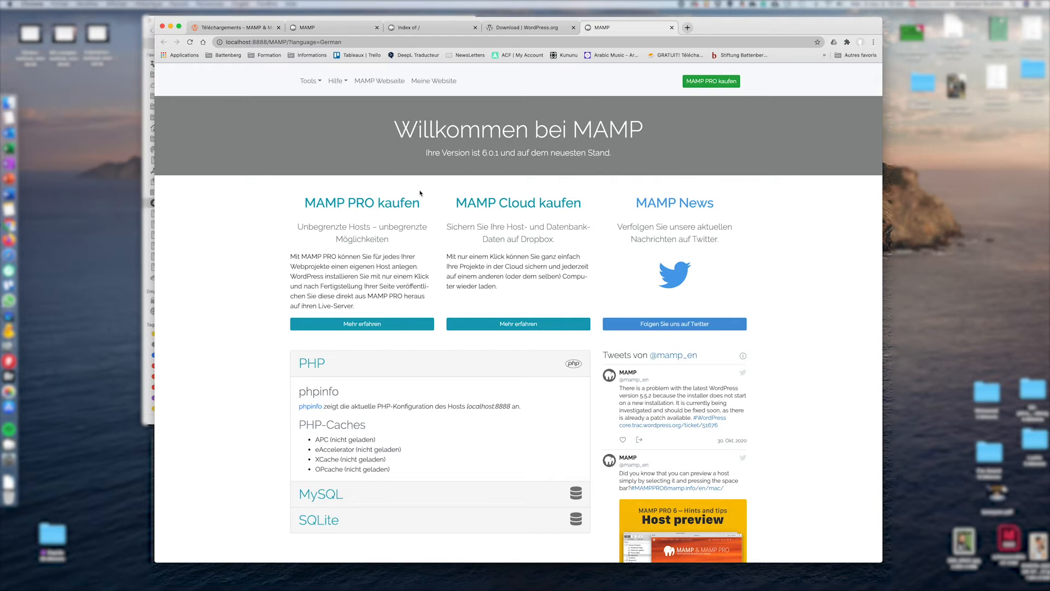
# Open the localhost:8888 listing and phpMyAdmin, with MySQL details (localhost, port 8889) expanded
pyautogui.click(428, 81)
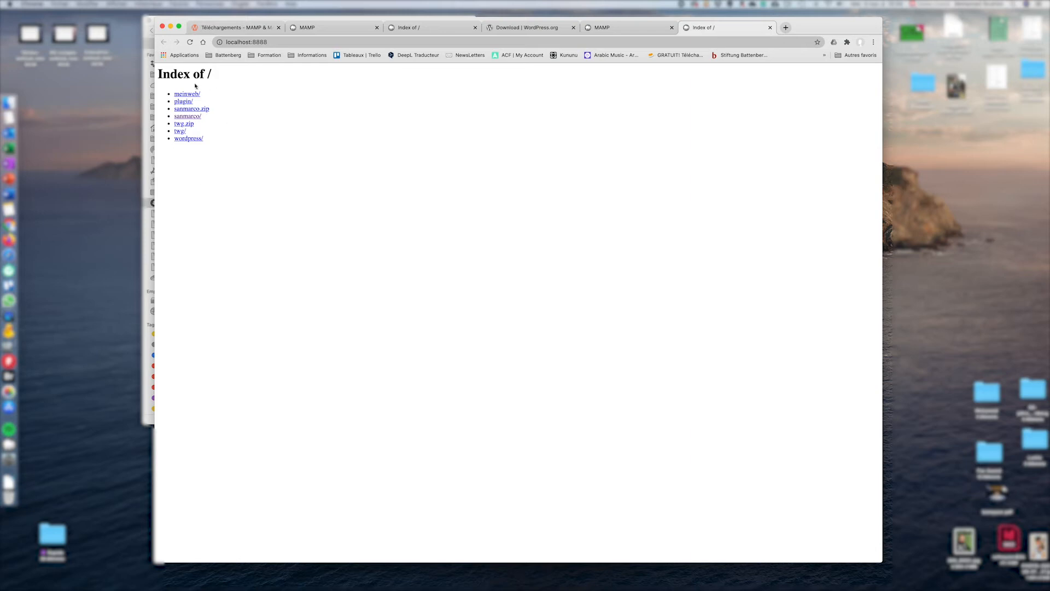
pyautogui.click(621, 28)
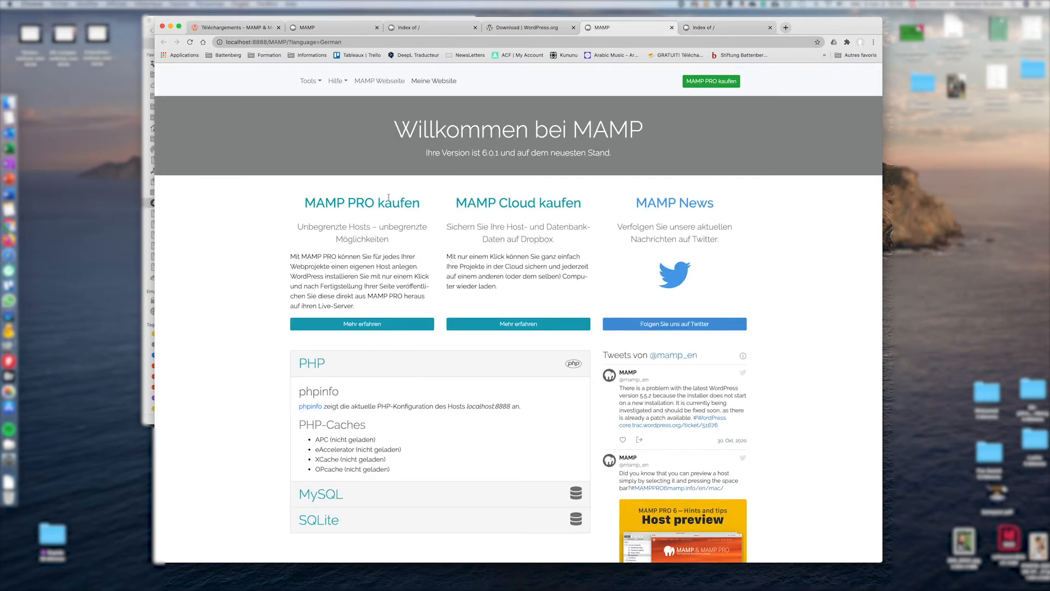
pyautogui.scroll(-3, 395, 359)
pyautogui.click(395, 343)
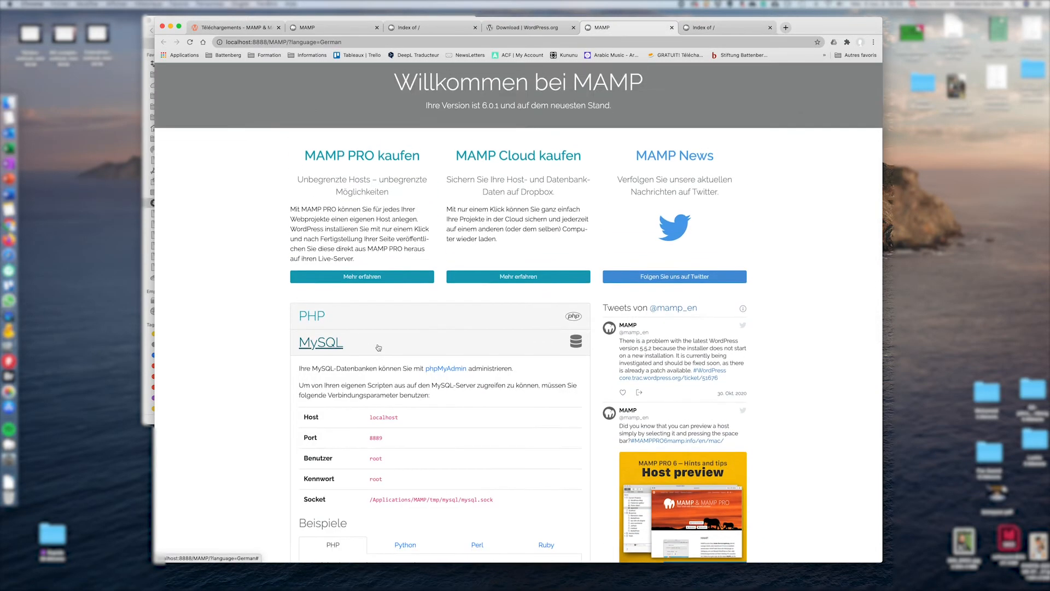
pyautogui.scroll(1, 476, 174)
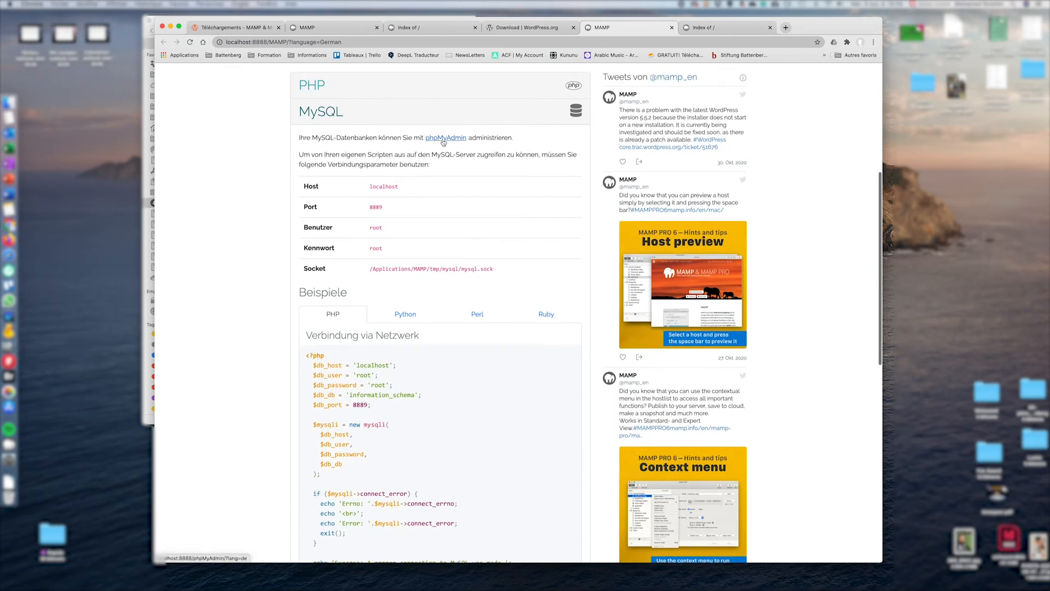
pyautogui.click(444, 138)
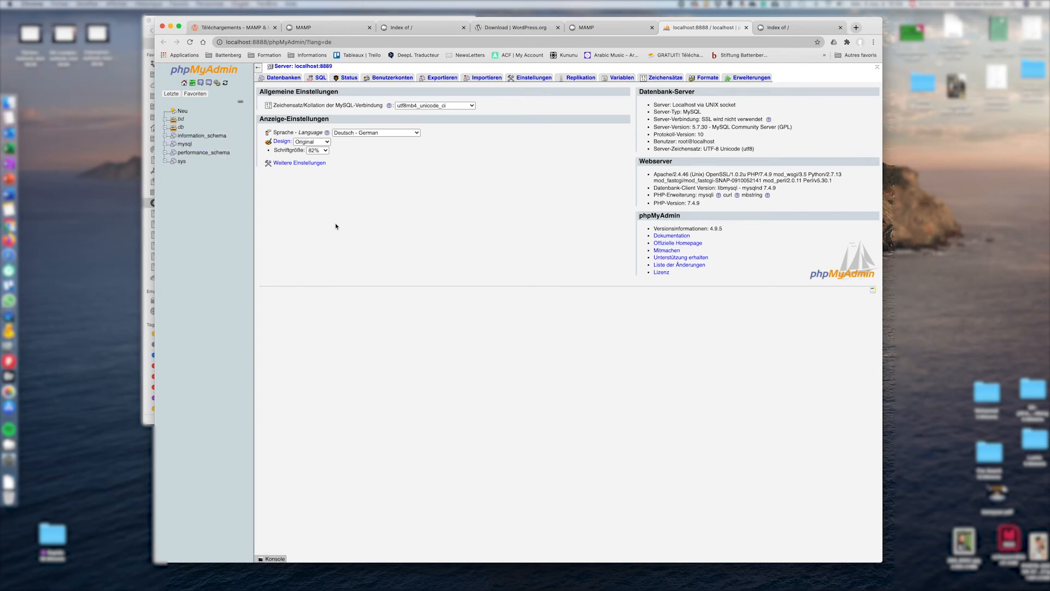
pyautogui.click(607, 31)
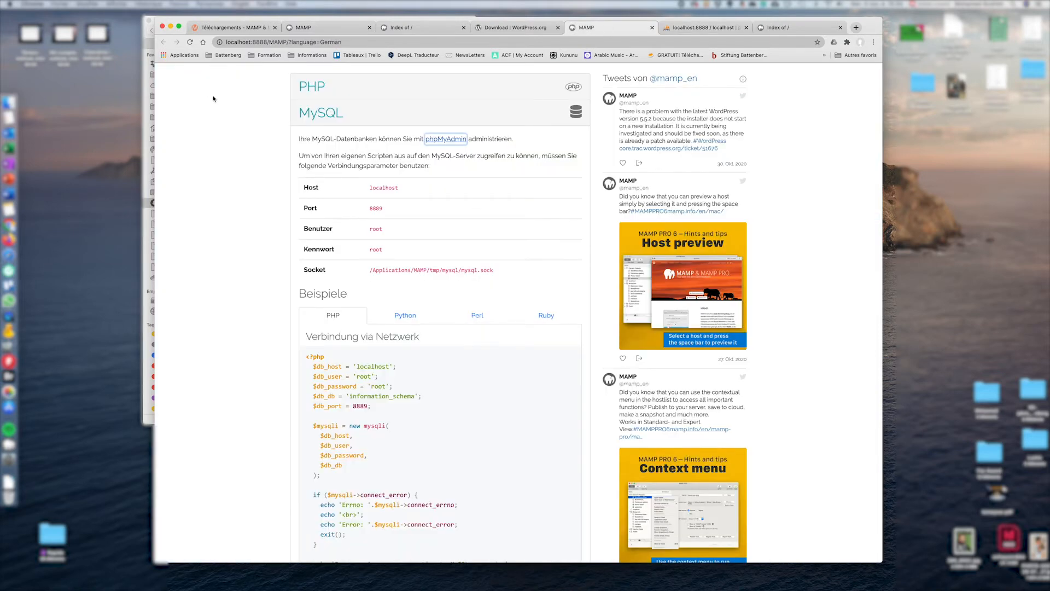
pyautogui.moveTo(870, 27); pyautogui.dragTo(886, 228)
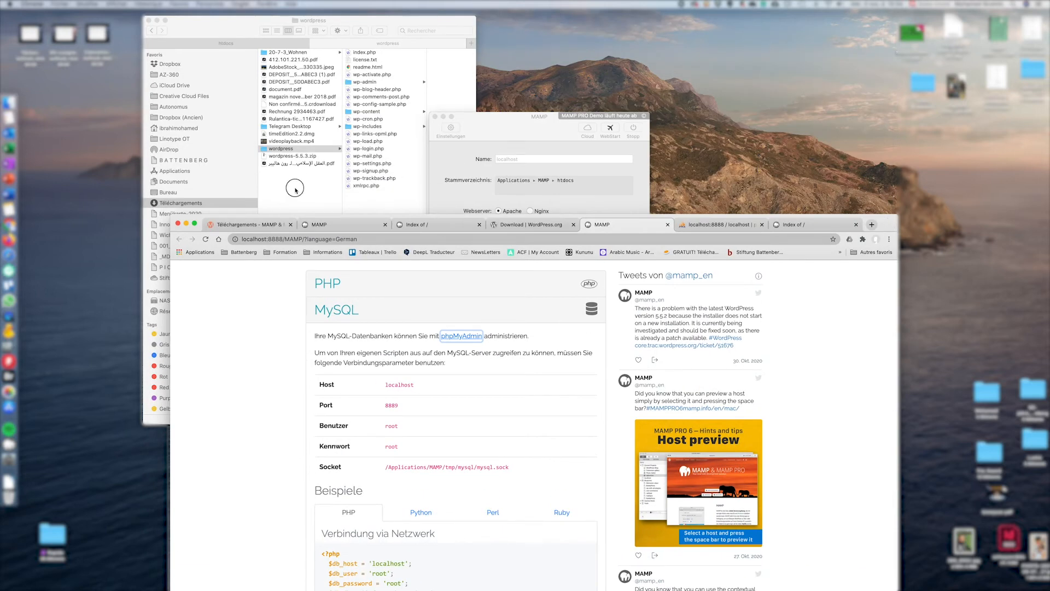
# Rename the unpacked wordpress folder to monsite2
pyautogui.click(284, 150)
pyautogui.click(283, 150)
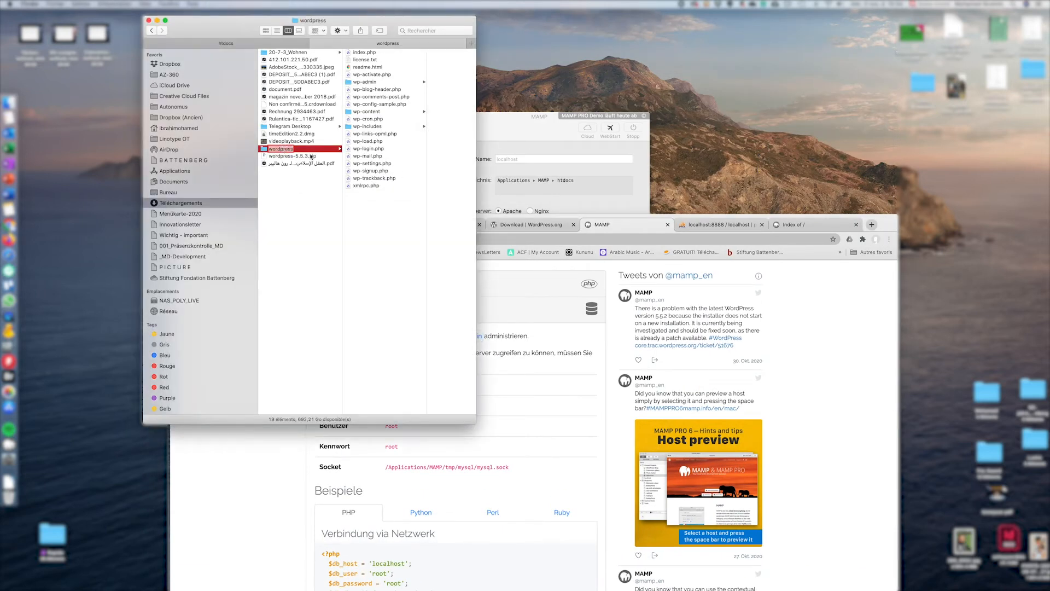
pyautogui.write('monsite2')
pyautogui.press('Return')
# Move the monsite2 folder into Applications > MAMP > htdocs
pyautogui.moveTo(331, 41); pyautogui.dragTo(533, 91)
pyautogui.moveTo(430, 26); pyautogui.dragTo(619, 36)
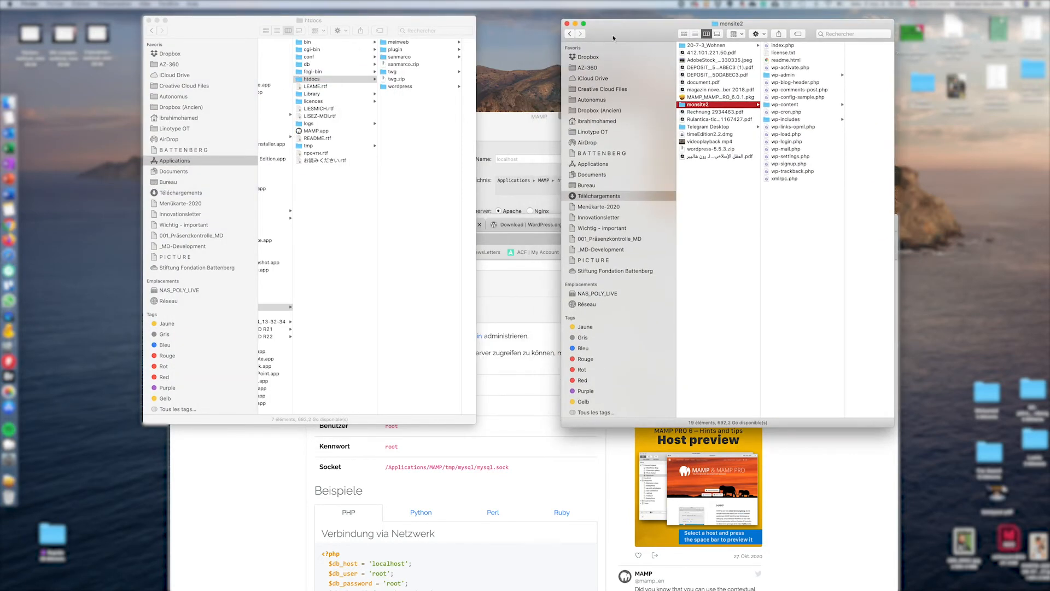
pyautogui.hscroll(-3, 321, 132)
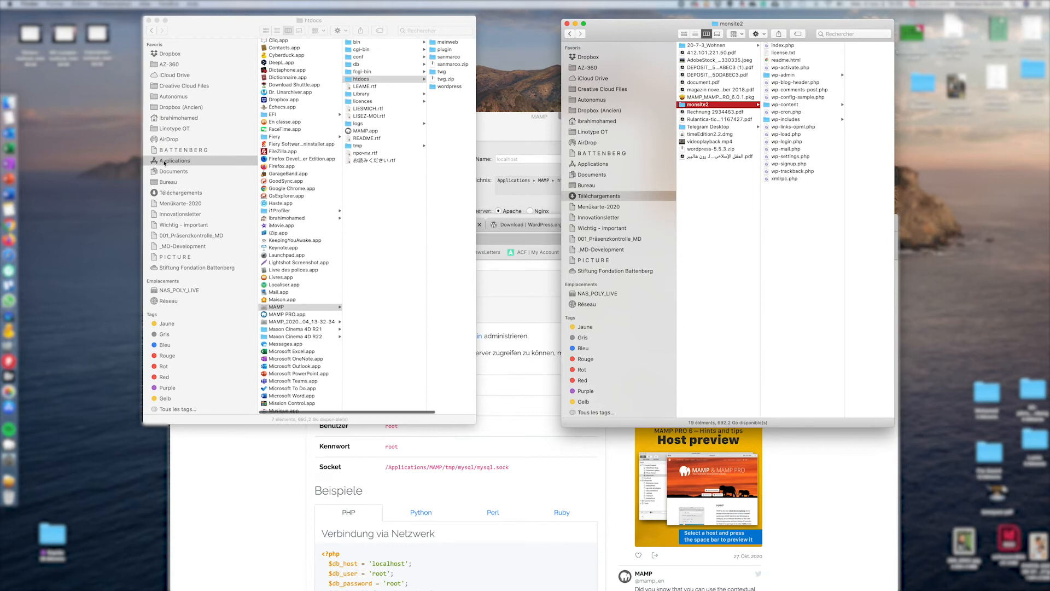
pyautogui.click(300, 308)
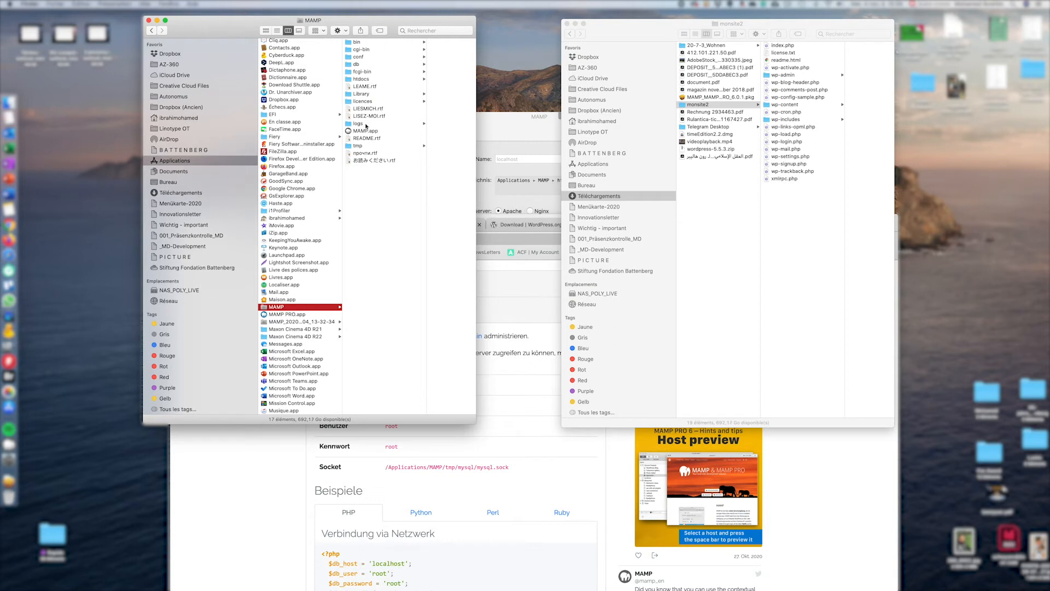
pyautogui.click(361, 79)
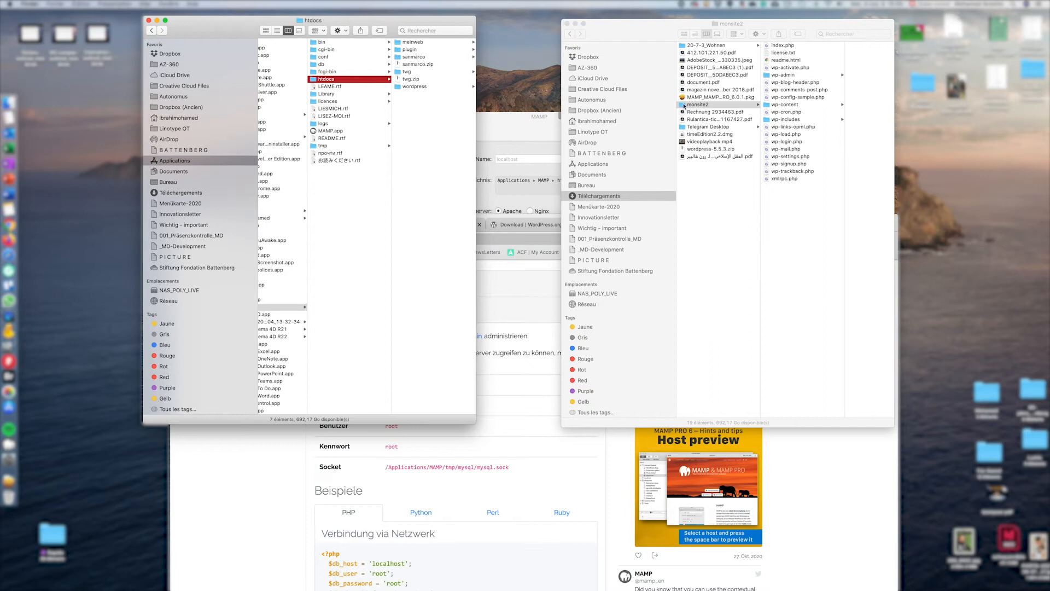
pyautogui.moveTo(684, 105); pyautogui.dragTo(410, 121)
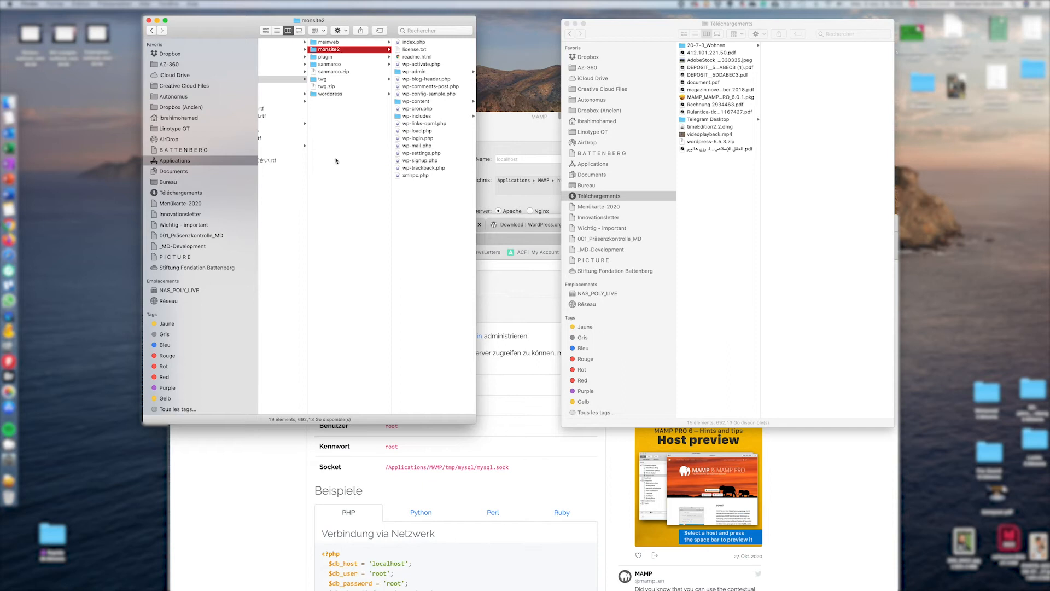
pyautogui.click(279, 496)
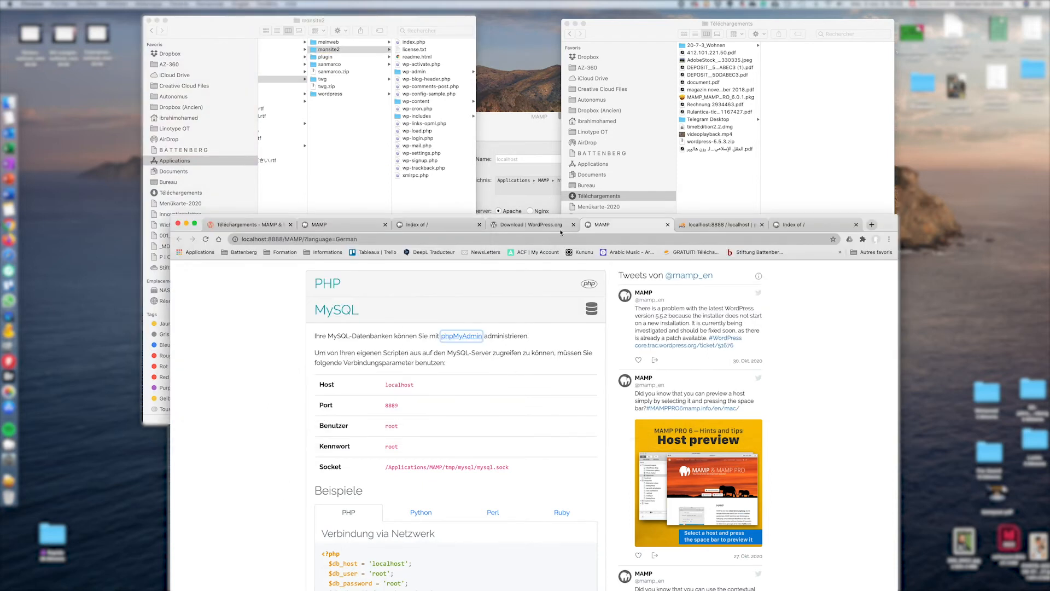
pyautogui.moveTo(889, 231); pyautogui.dragTo(888, 40)
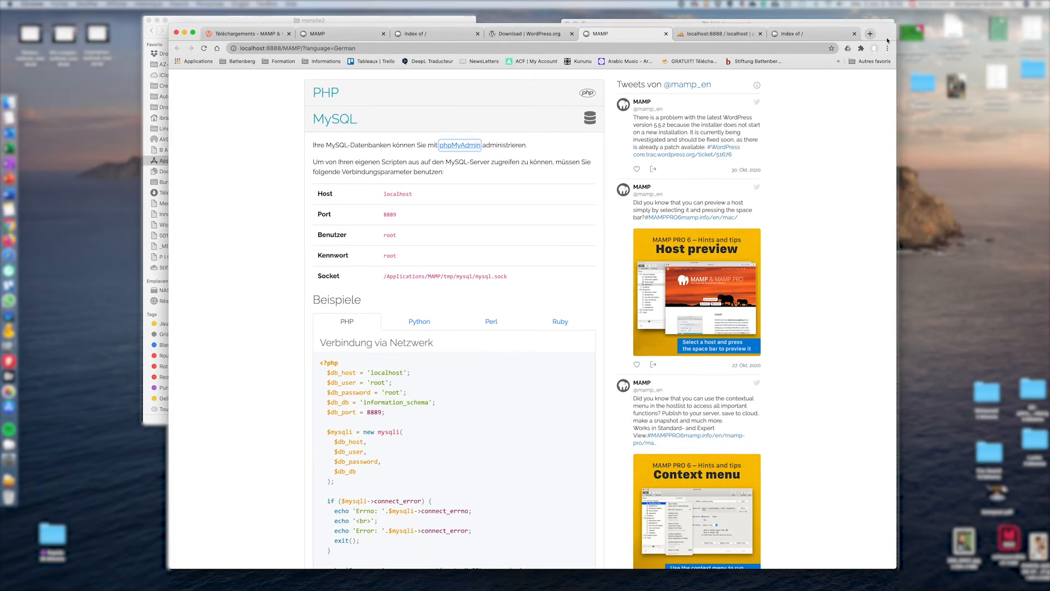
# Open phpMyAdmin and change its interface language from German to Français - French
pyautogui.click(461, 145)
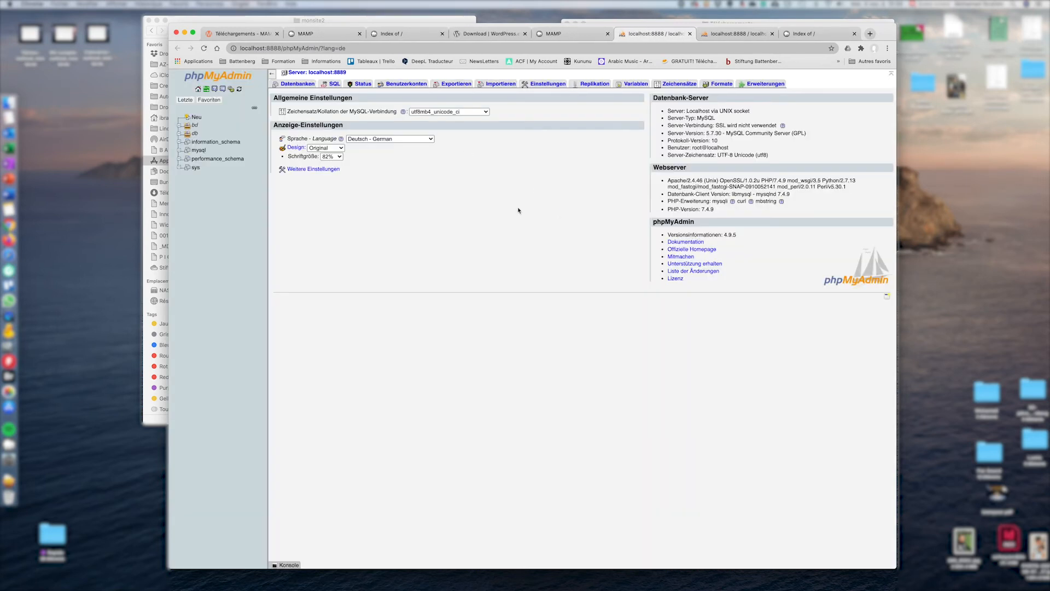
pyautogui.click(399, 140)
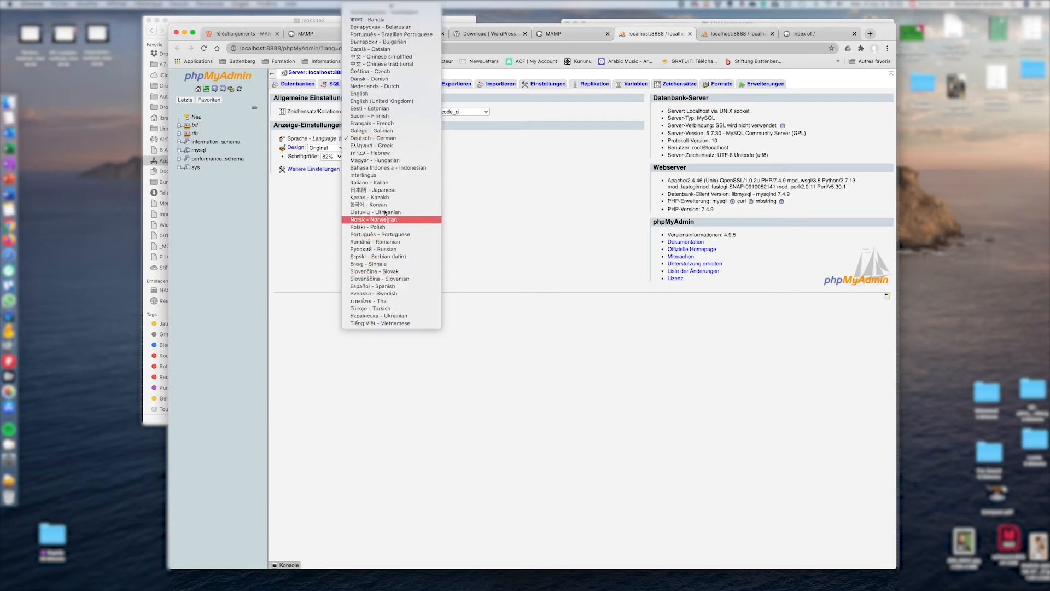
pyautogui.click(383, 123)
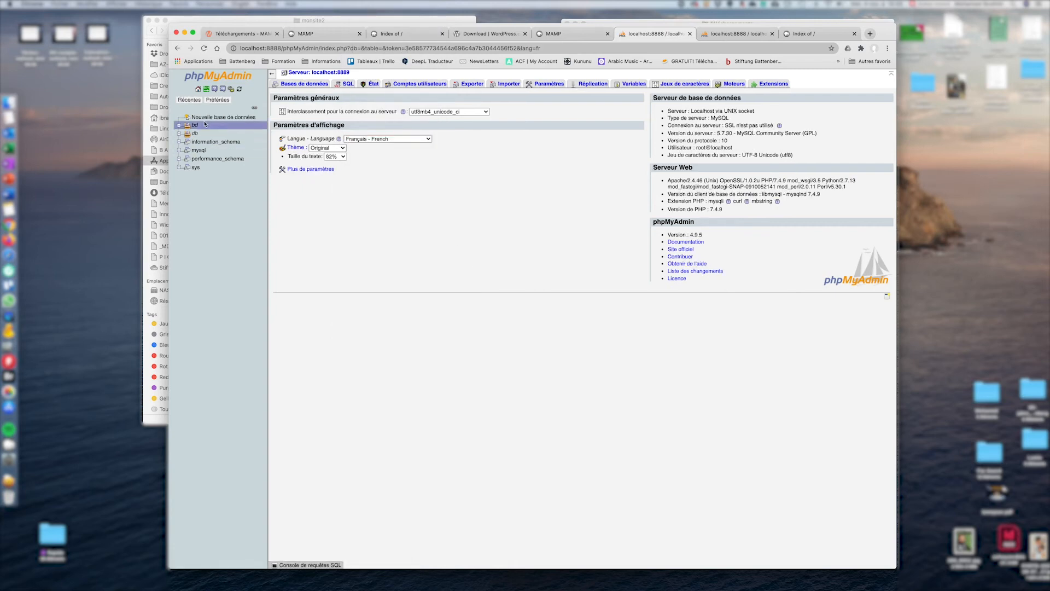
pyautogui.click(225, 118)
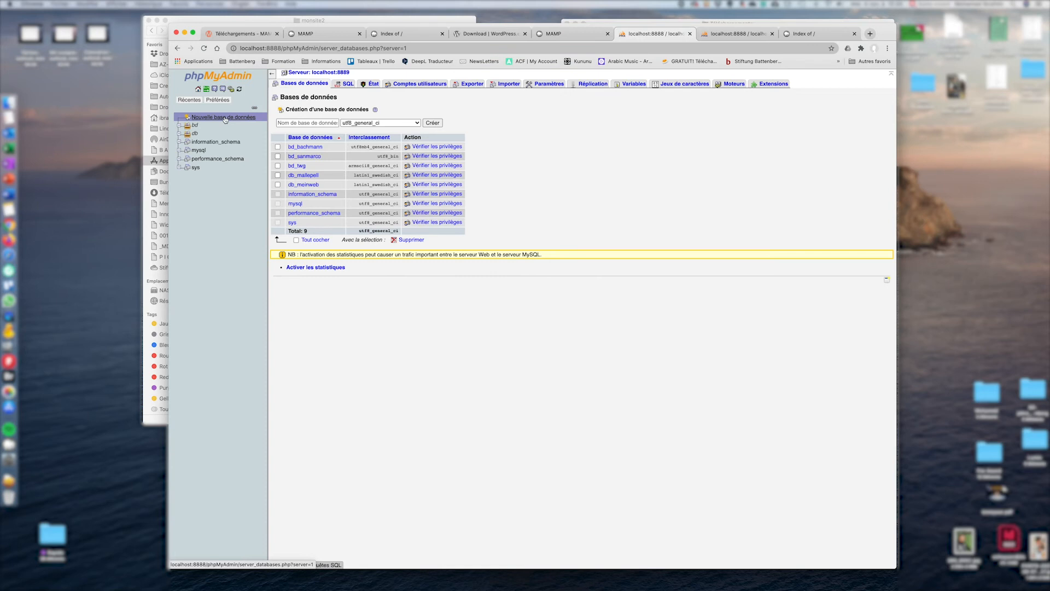
# Create an empty database named wp_bd-monsite2 with utf8_general_ci collation
pyautogui.click(320, 123)
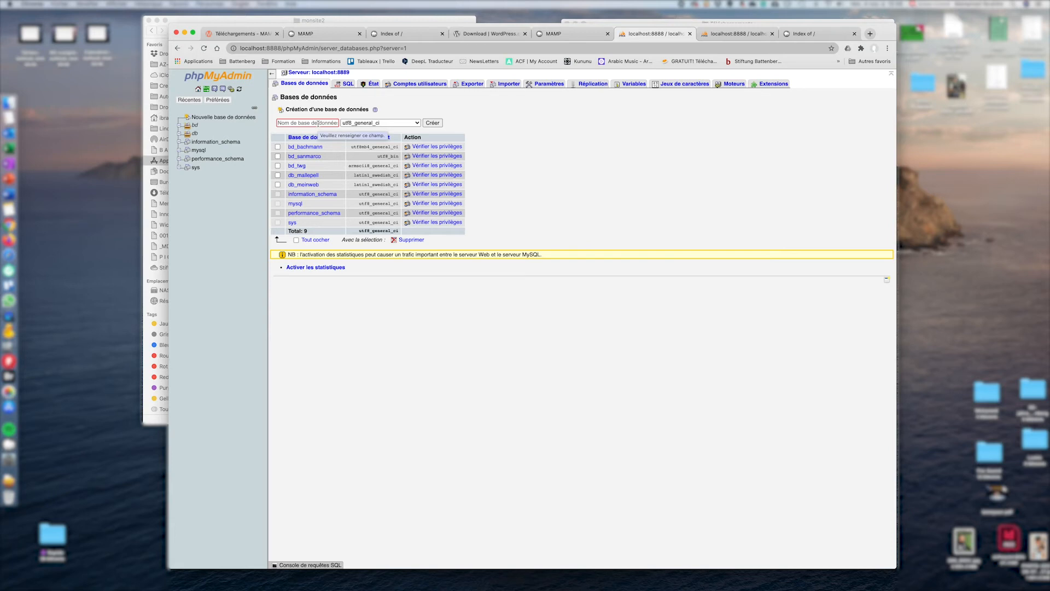
pyautogui.write('wp_')
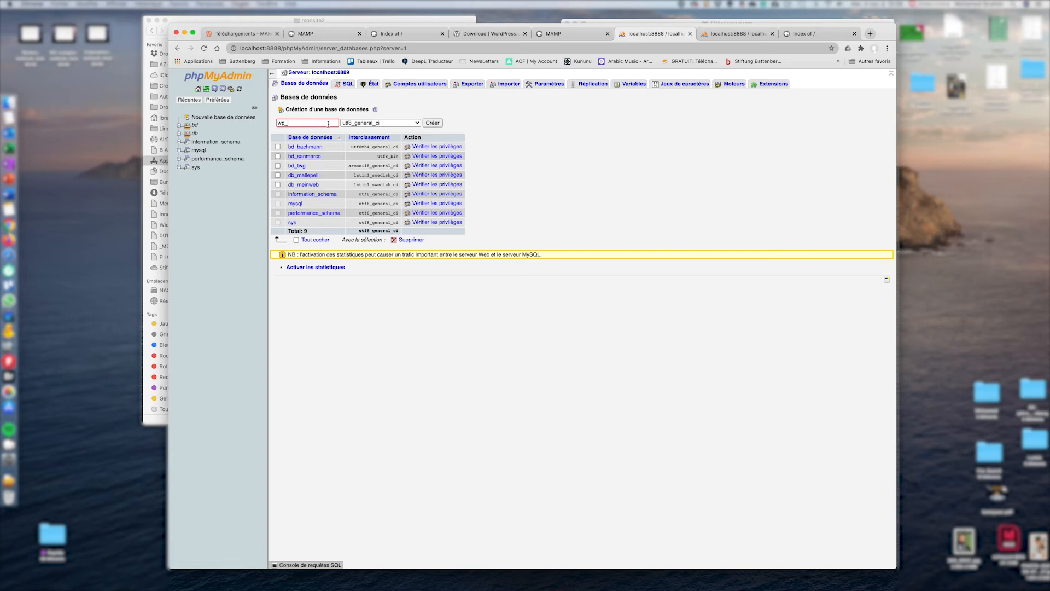
pyautogui.write('d-mo')
pyautogui.press('BackSpace')
pyautogui.write('monsite2')
pyautogui.click(439, 122)
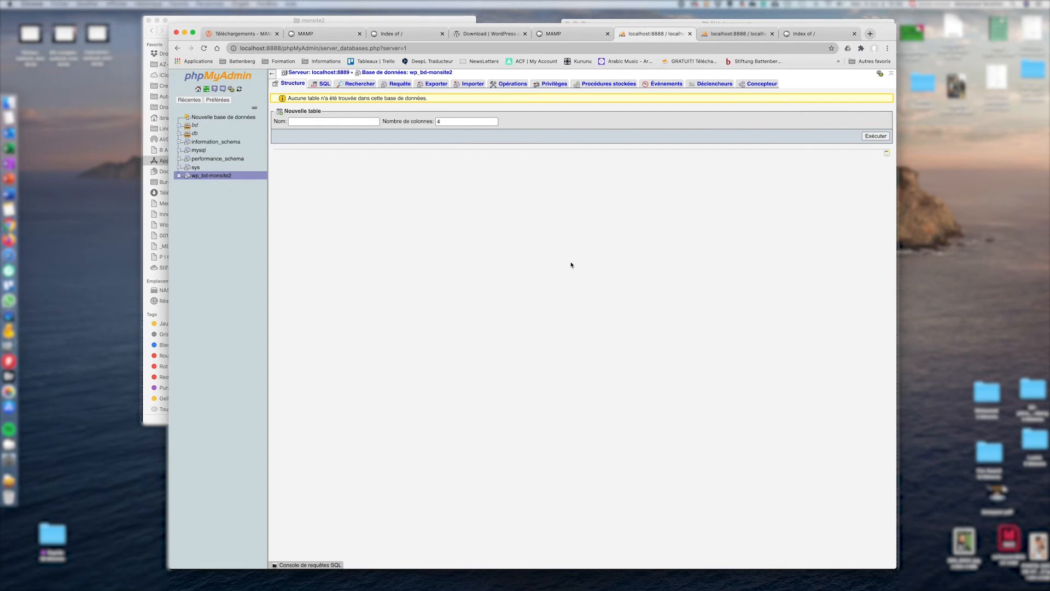
# Return to the MAMP start page and open the localhost:8888 'Index of /' listing showing monsite2/
pyautogui.click(563, 35)
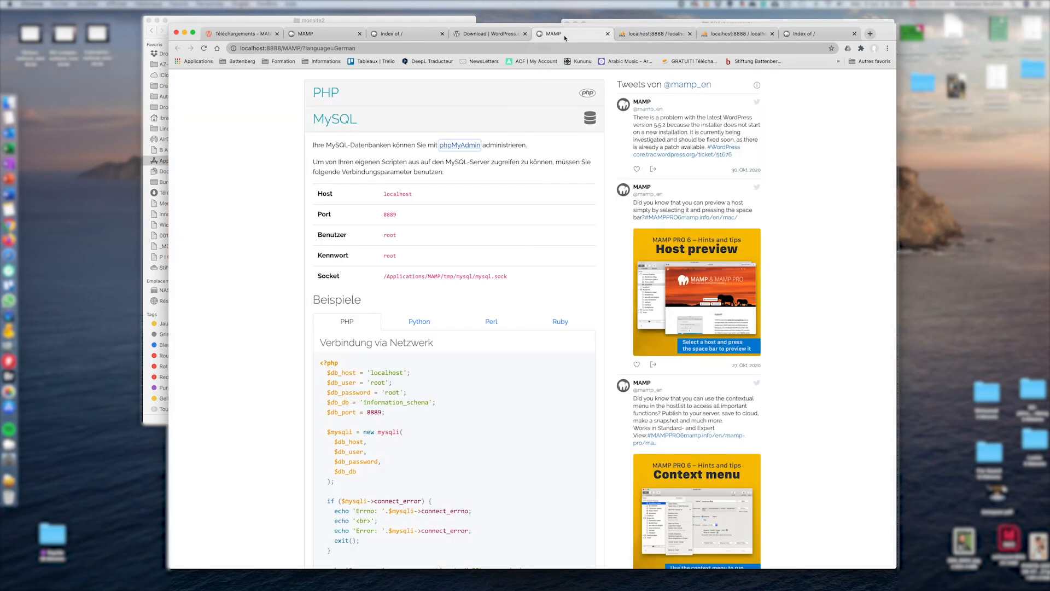
pyautogui.scroll(5, 487, 181)
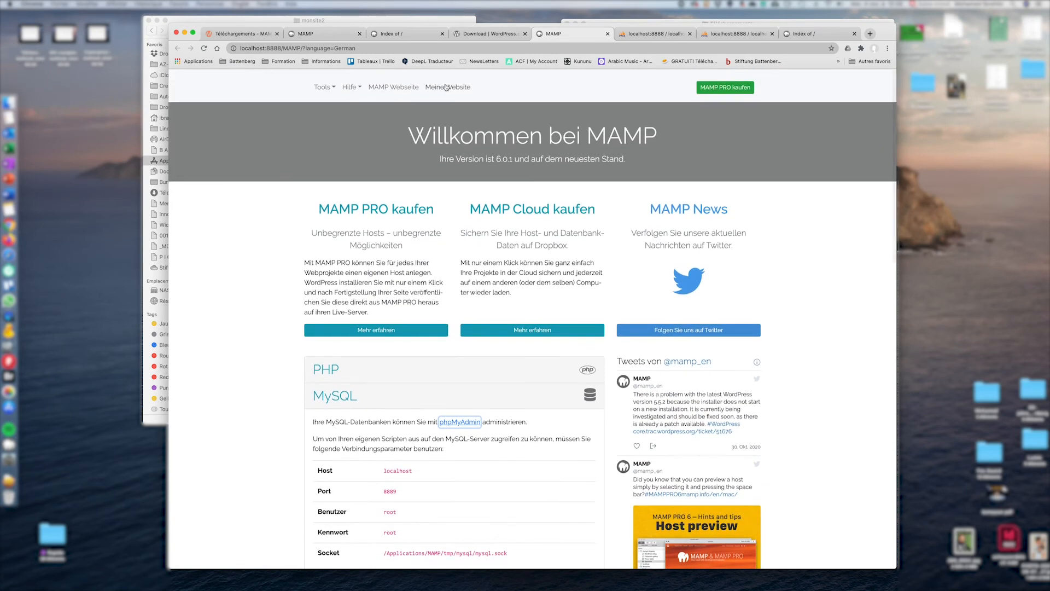
pyautogui.click(441, 90)
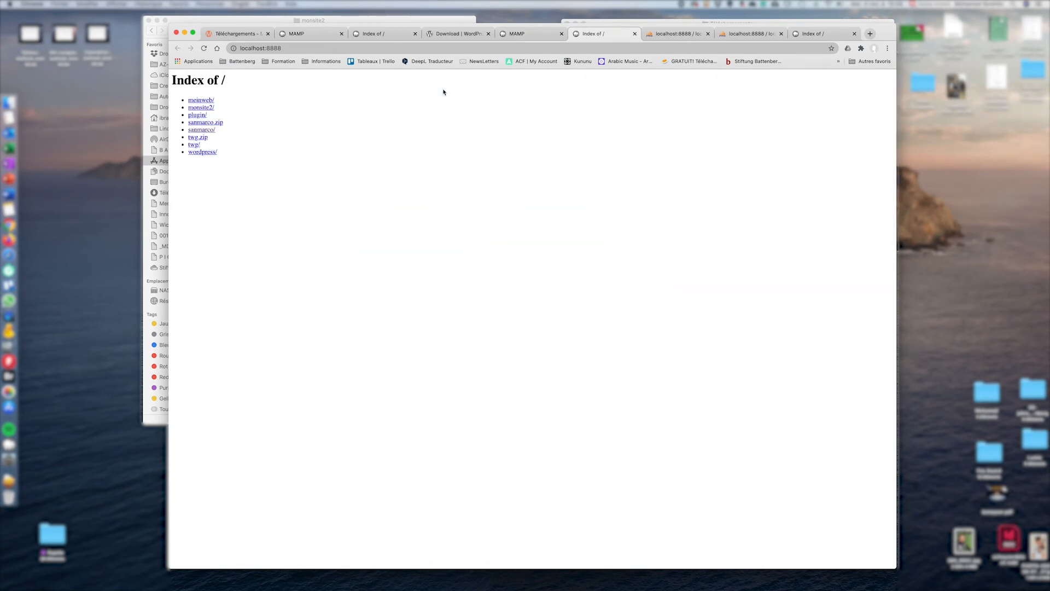
# Launch the monsite2 WordPress setup with Français as the installation language
pyautogui.click(206, 108)
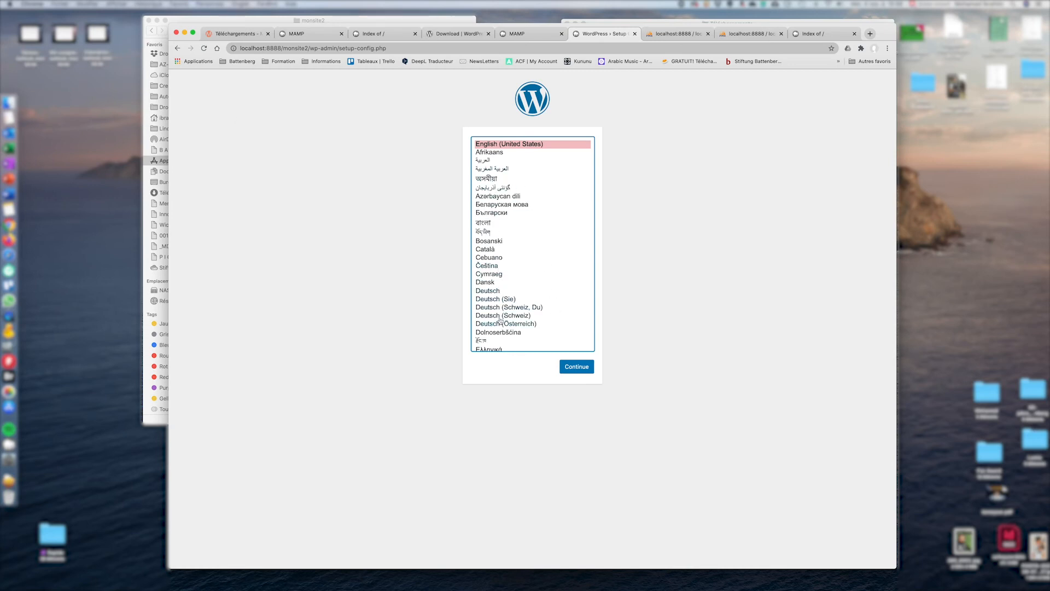
pyautogui.scroll(-4, 501, 324)
pyautogui.scroll(-6, 501, 323)
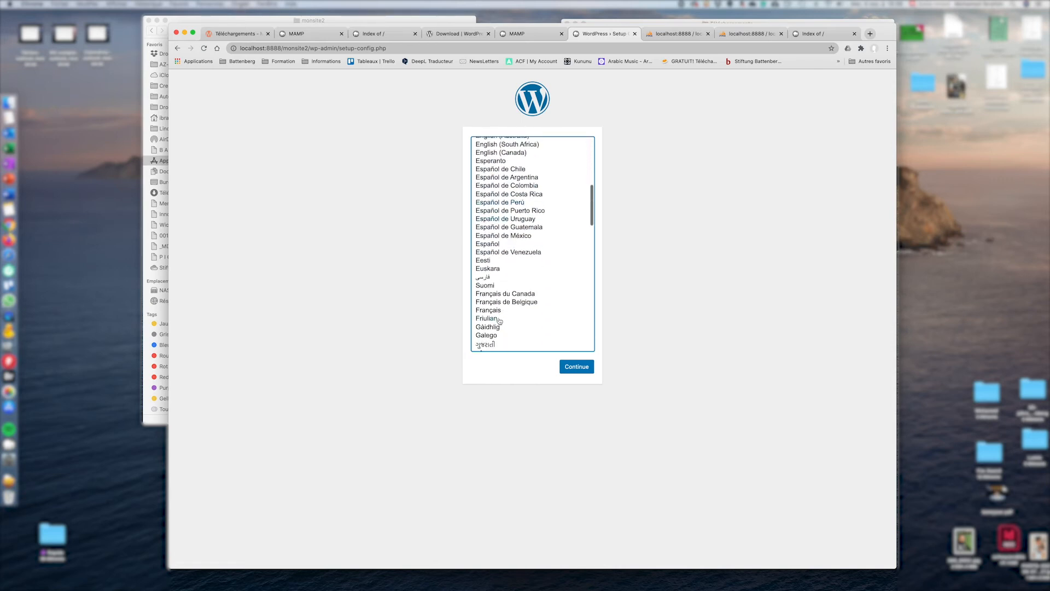
pyautogui.click(494, 311)
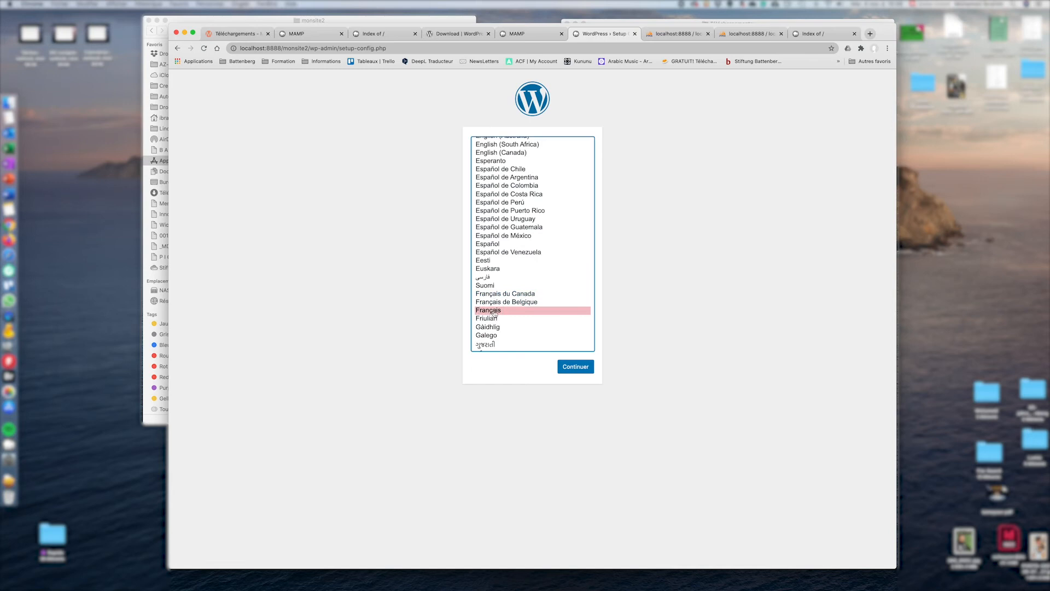
pyautogui.click(588, 369)
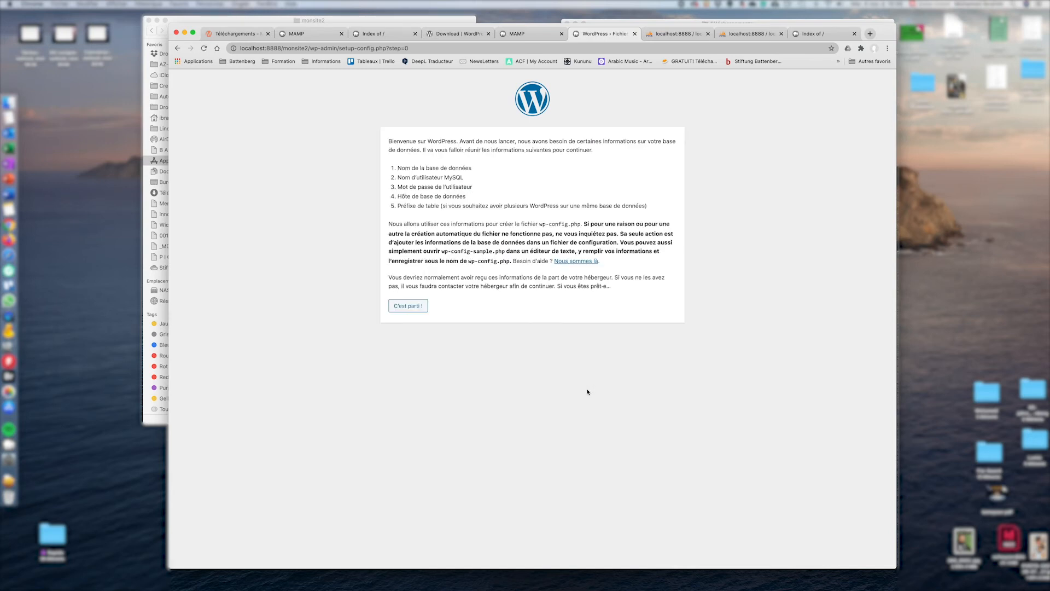
# Begin the database connection step and type wp_bd-monsite2 as the database name
pyautogui.click(393, 308)
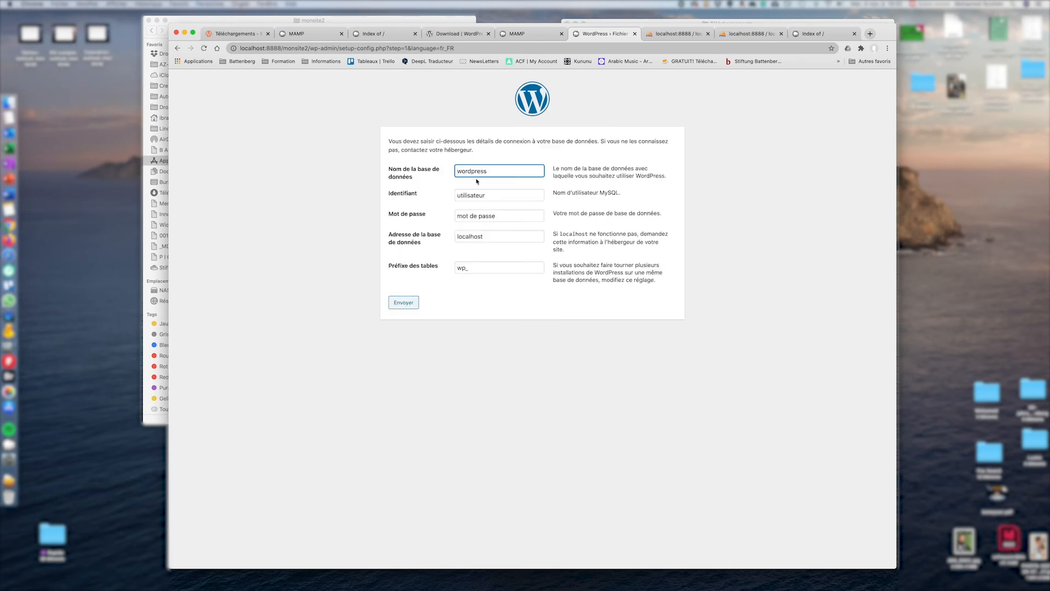
pyautogui.moveTo(503, 172); pyautogui.dragTo(454, 171)
pyautogui.write('wp_mon')
pyautogui.press('BackSpace')
pyautogui.press('BackSpace')
pyautogui.press('BackSpace')
pyautogui.write('bd-monsite2')
# Copy the exact name wp_bd-monsite2 from phpMyAdmin into the database name field
pyautogui.click(666, 34)
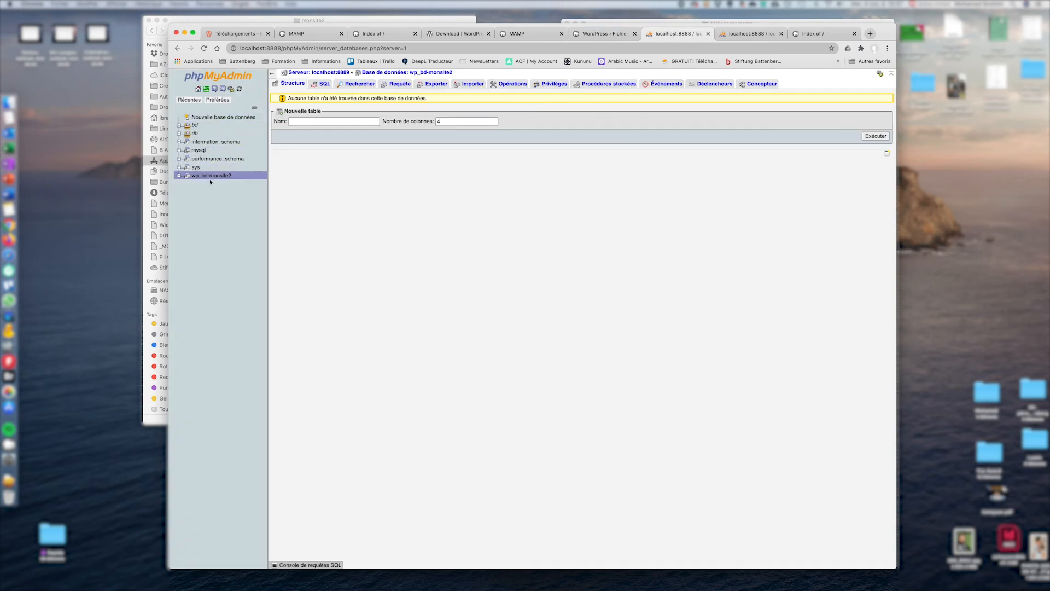
pyautogui.moveTo(236, 179); pyautogui.dragTo(189, 176)
pyautogui.press('super+c')
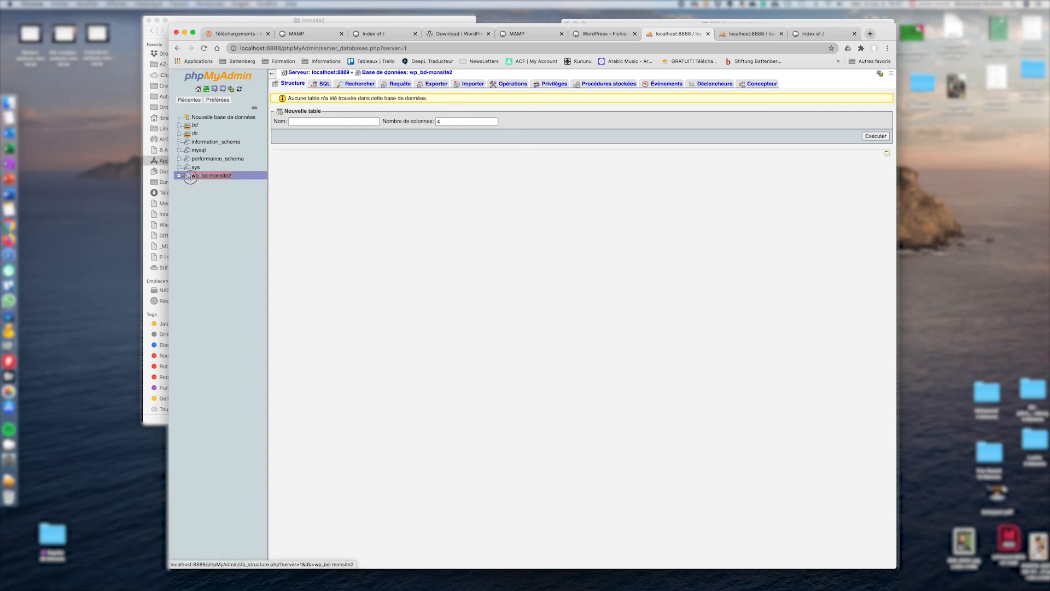
pyautogui.click(594, 34)
pyautogui.moveTo(520, 171); pyautogui.dragTo(434, 173)
pyautogui.press('super+v')
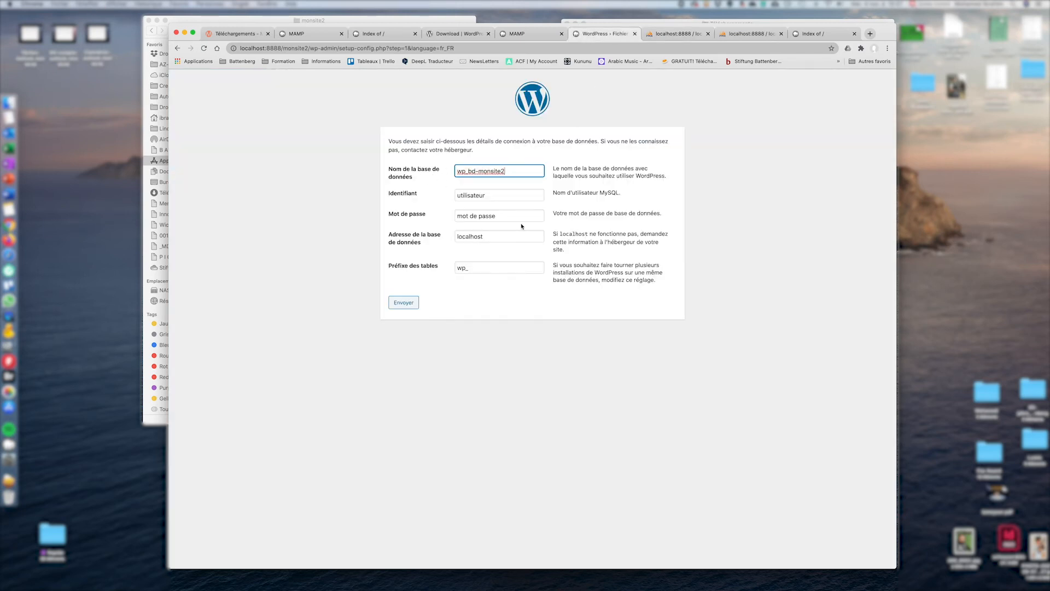
pyautogui.press('Tab')
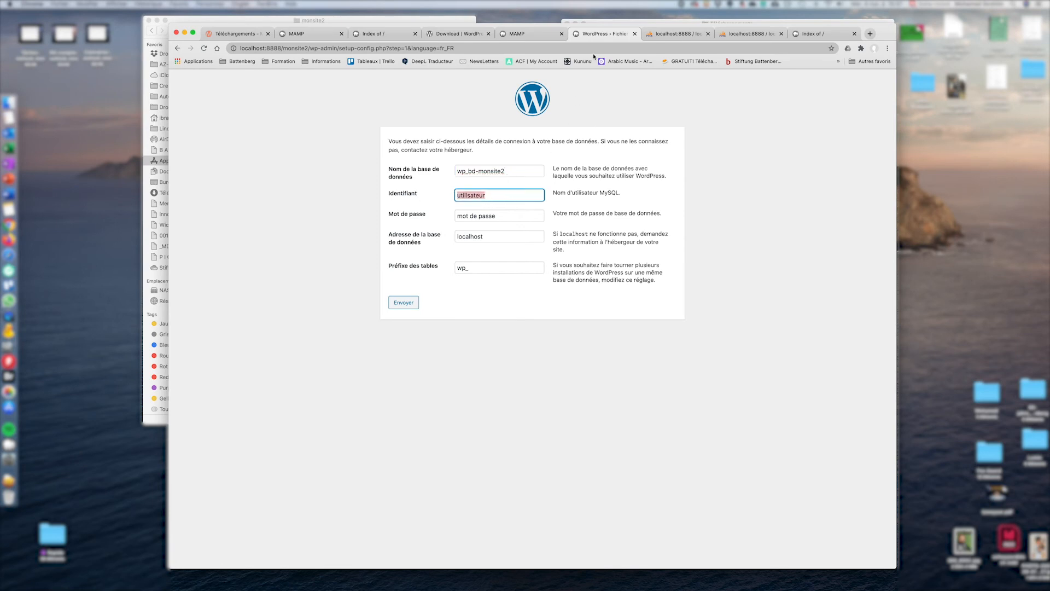
pyautogui.click(675, 34)
# Scroll the MAMP start page to the MySQL host, port 8889, user and password
pyautogui.click(543, 36)
pyautogui.scroll(-8, 391, 357)
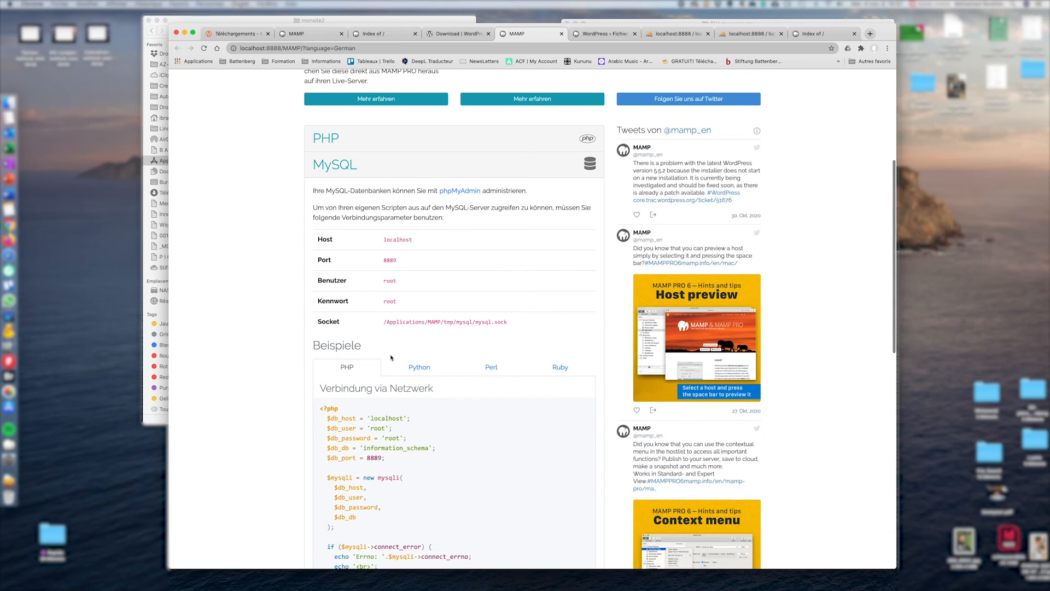
pyautogui.scroll(-6, 391, 358)
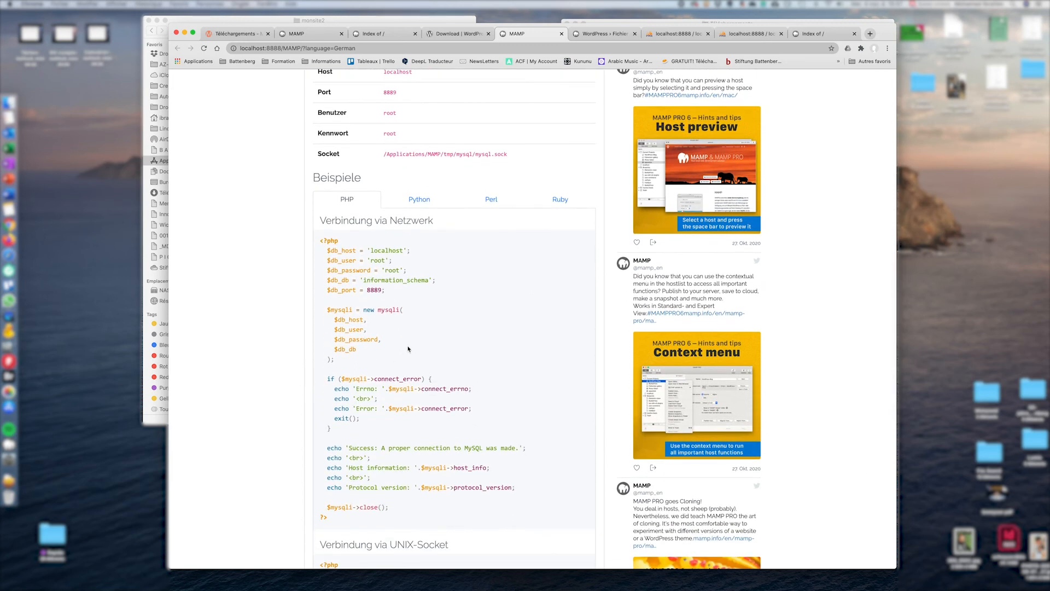
pyautogui.scroll(8, 413, 345)
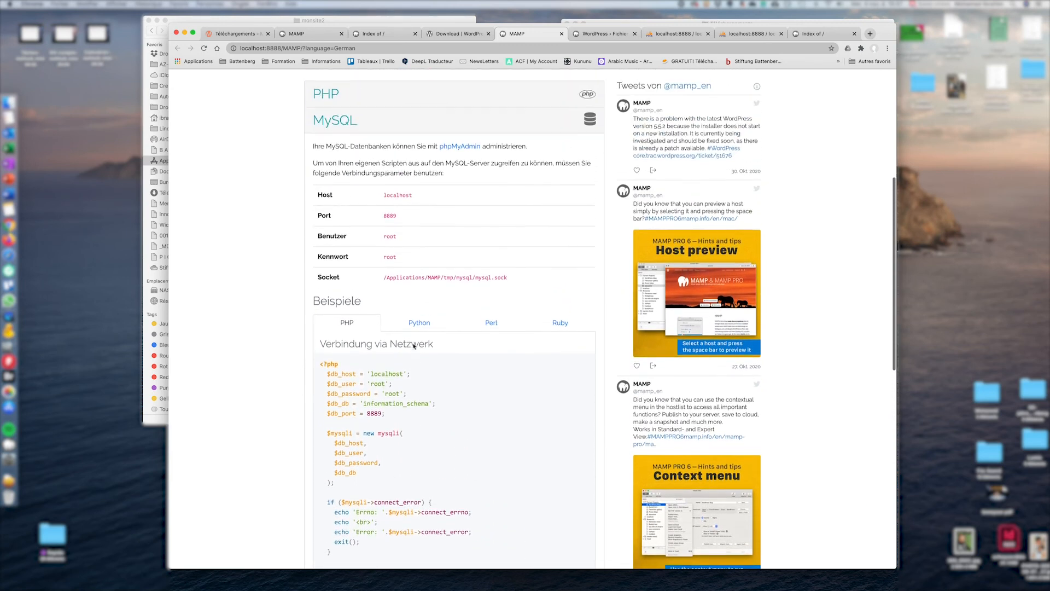
pyautogui.scroll(-20, 413, 345)
pyautogui.scroll(2, 415, 344)
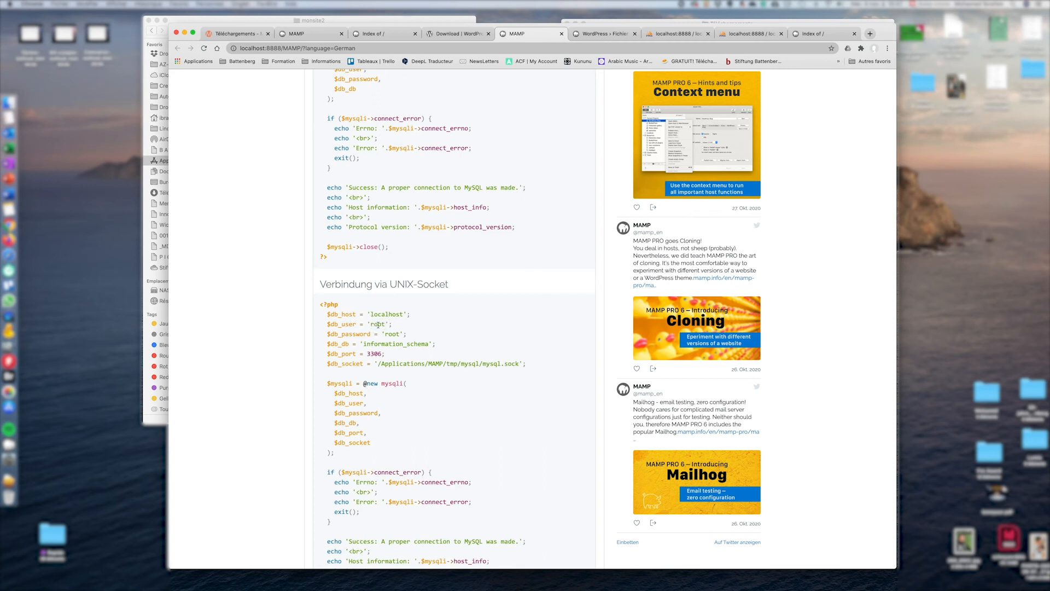
# Enter root as the database user with MAMP's MySQL password, keep the wp_ prefix, and submit
pyautogui.click(601, 34)
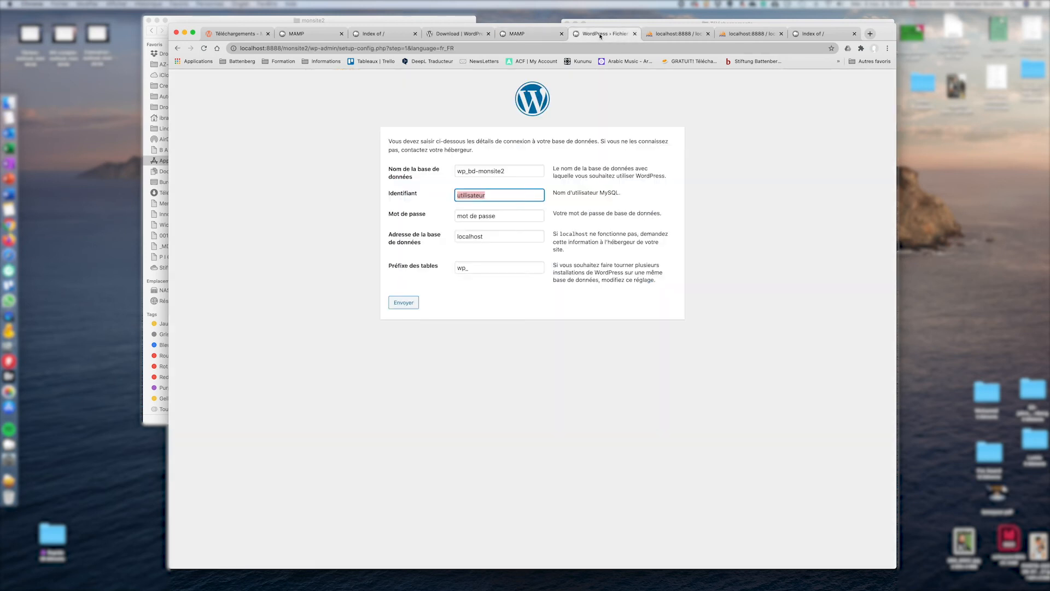
pyautogui.write('root')
pyautogui.press('Tab')
pyautogui.write('root')
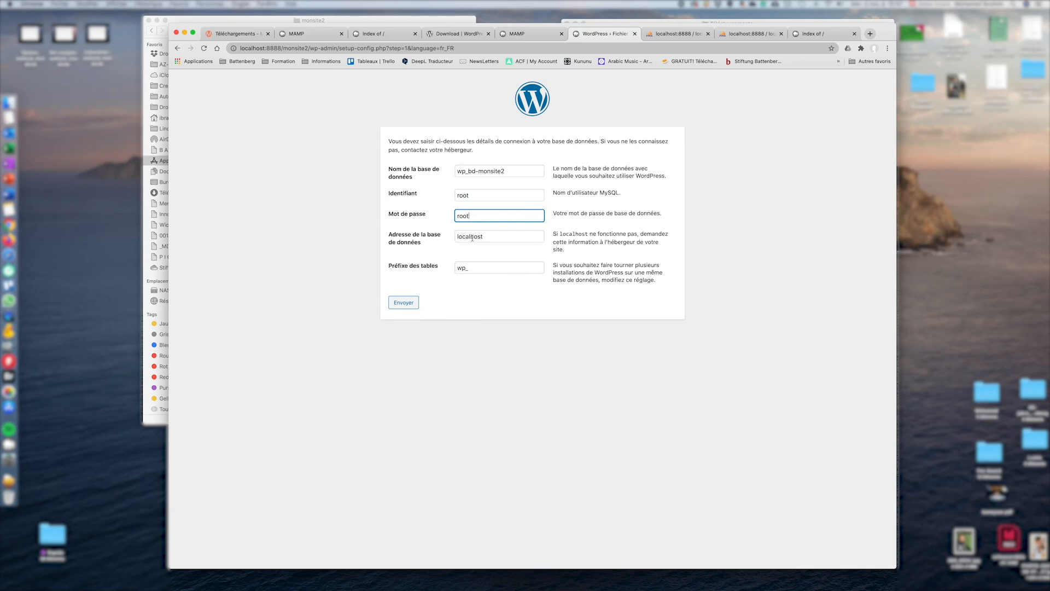
pyautogui.doubleClick(463, 268)
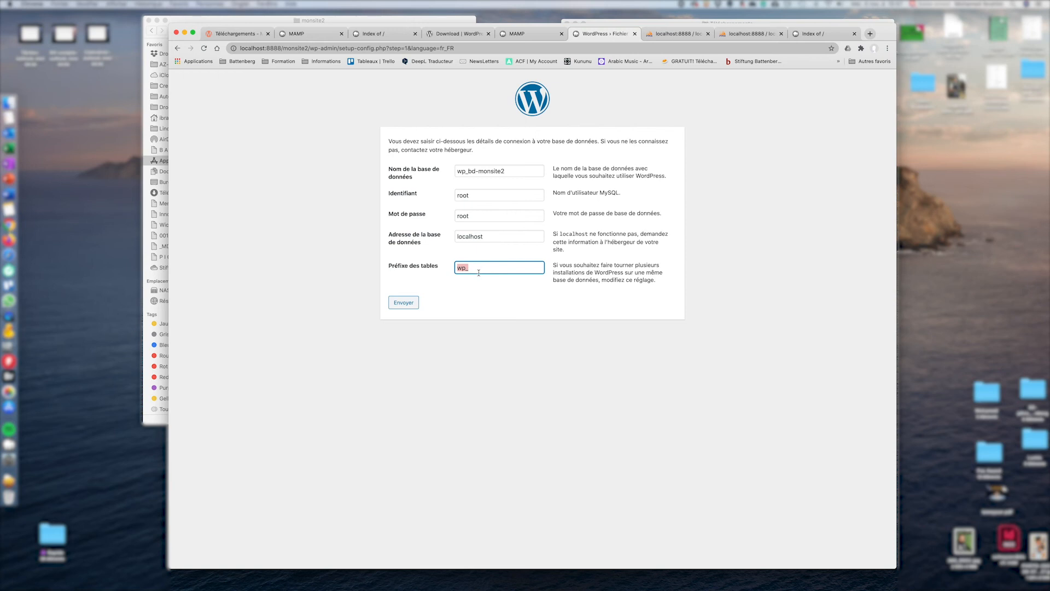
pyautogui.click(476, 269)
pyautogui.click(398, 304)
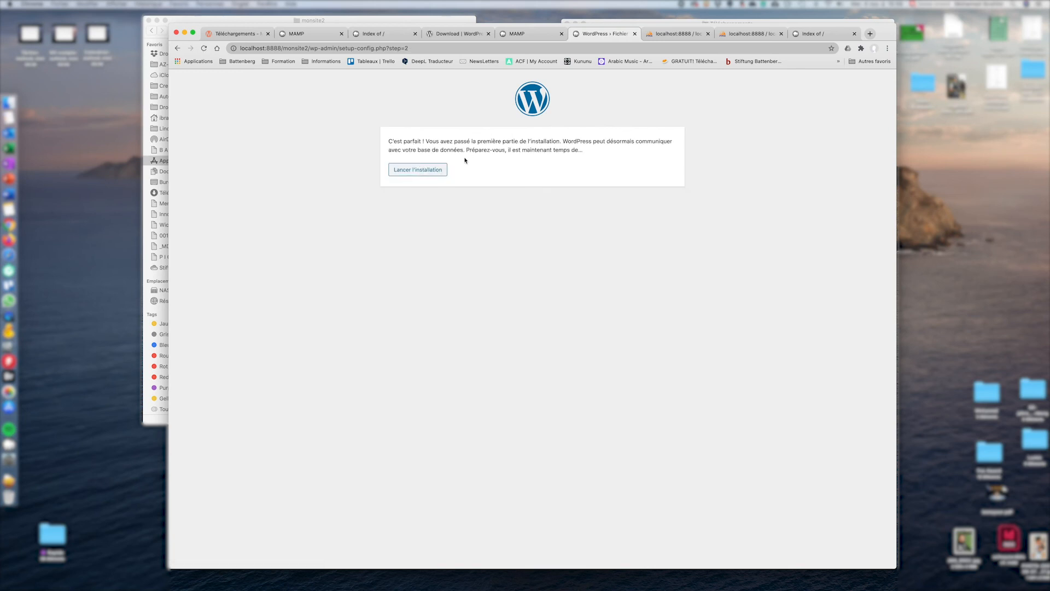
# Launch the installation and enter site title 'Mon site 2' with admin username 'admin'
pyautogui.click(421, 174)
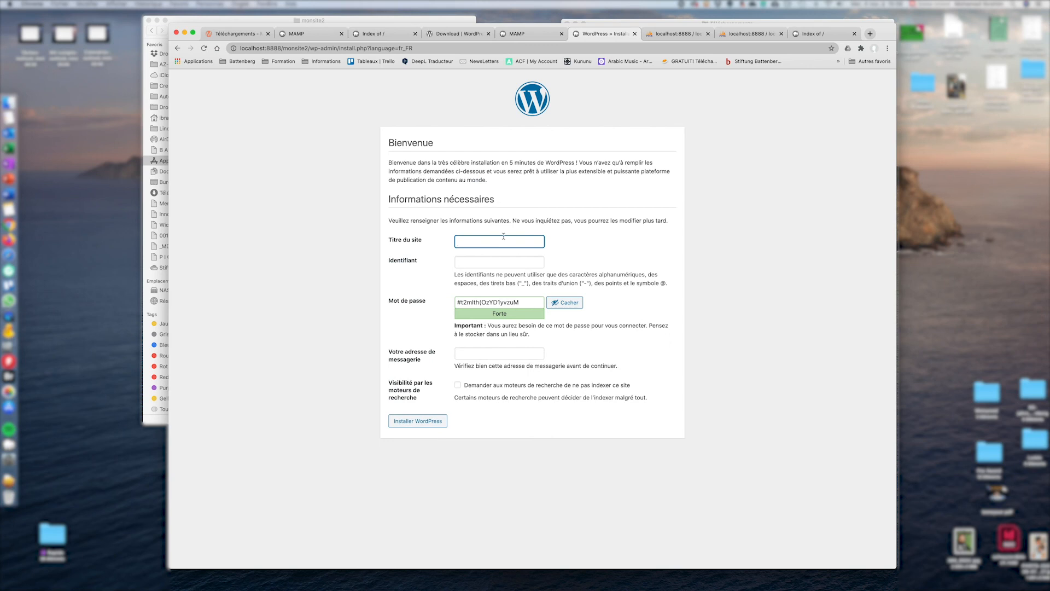
pyautogui.write('Mon site 2')
pyautogui.click(501, 262)
pyautogui.write('admin')
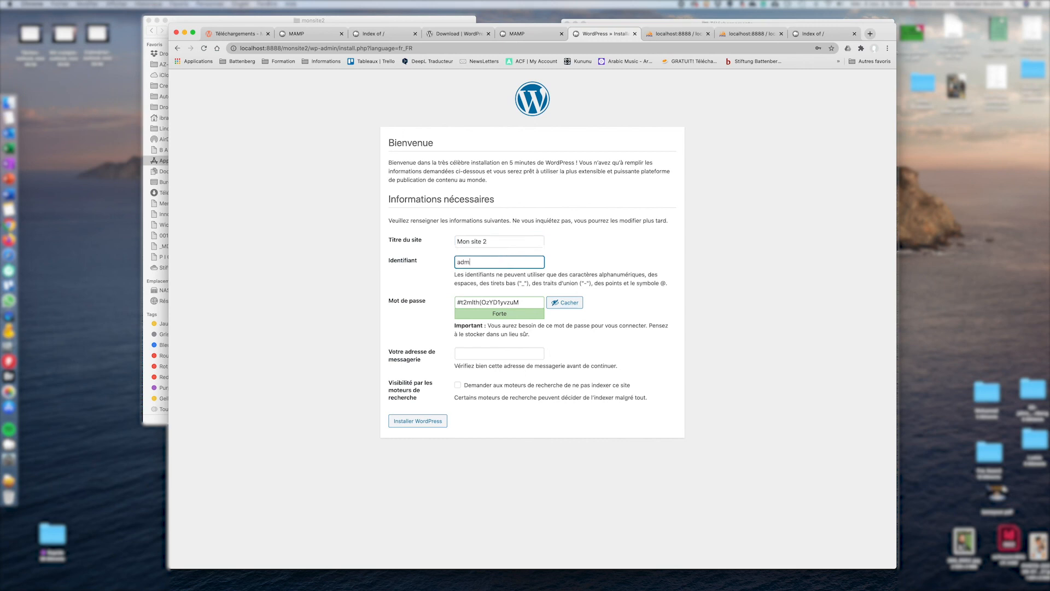
# Set a weak admin password, confirm its use, fill the saved e-mail, and install WordPress
pyautogui.doubleClick(530, 302)
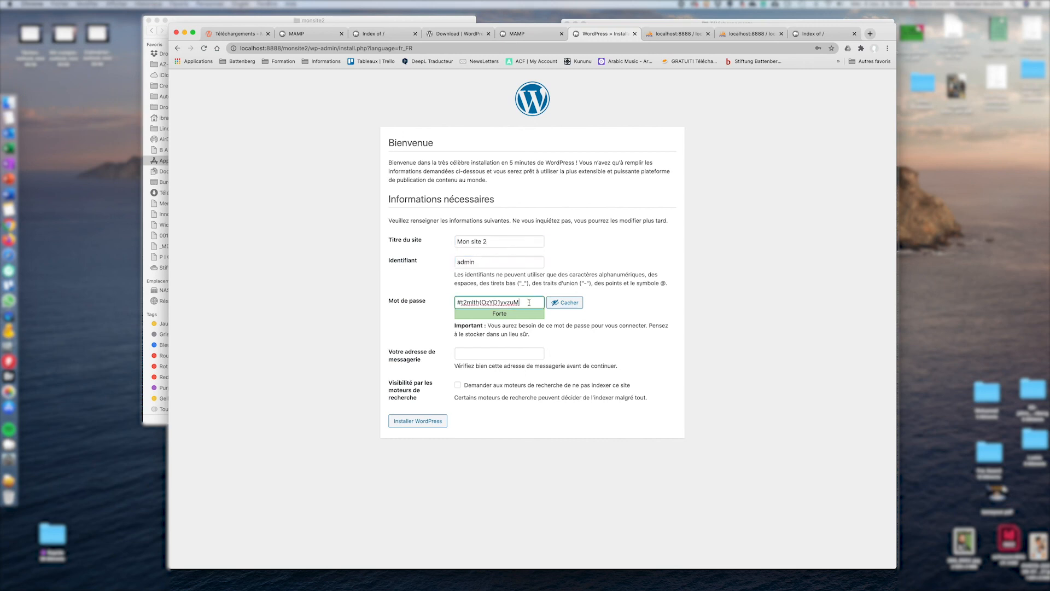
pyautogui.press('super+a')
pyautogui.write('admin')
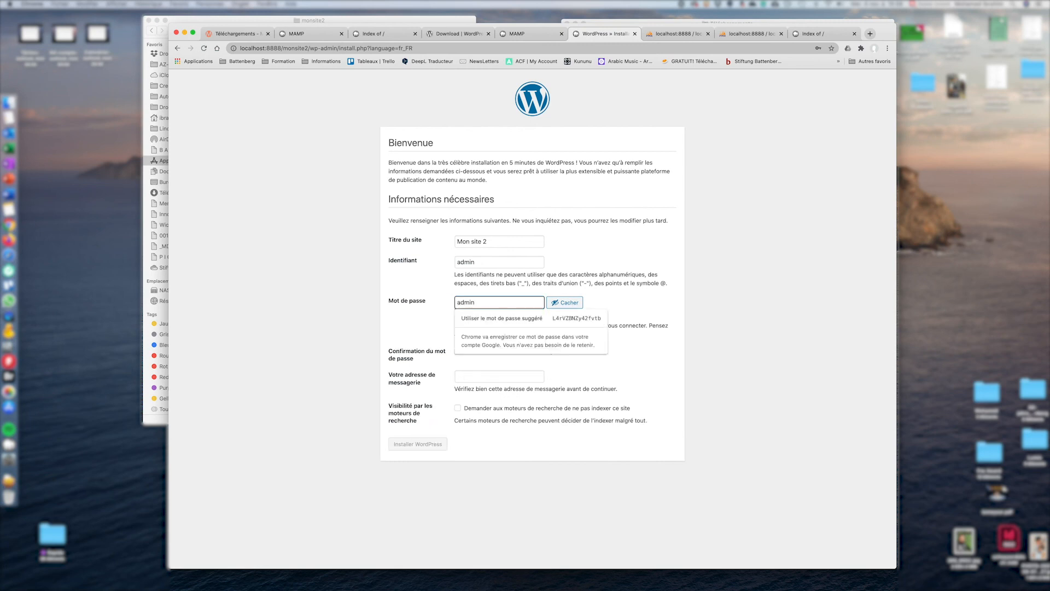
pyautogui.click(430, 323)
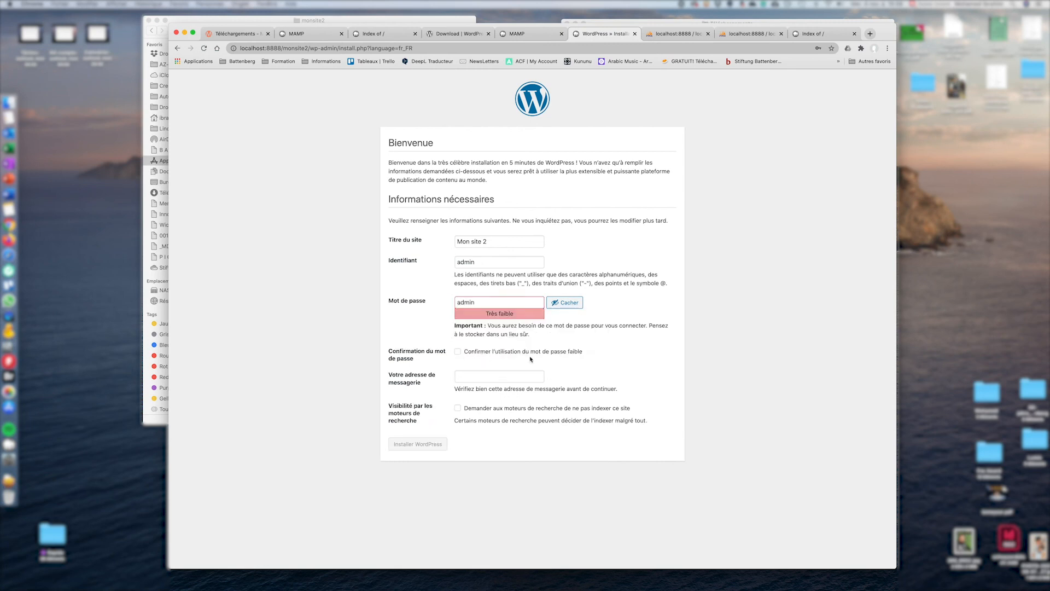
pyautogui.click(457, 351)
pyautogui.click(485, 377)
pyautogui.click(534, 390)
pyautogui.tripleClick(537, 375)
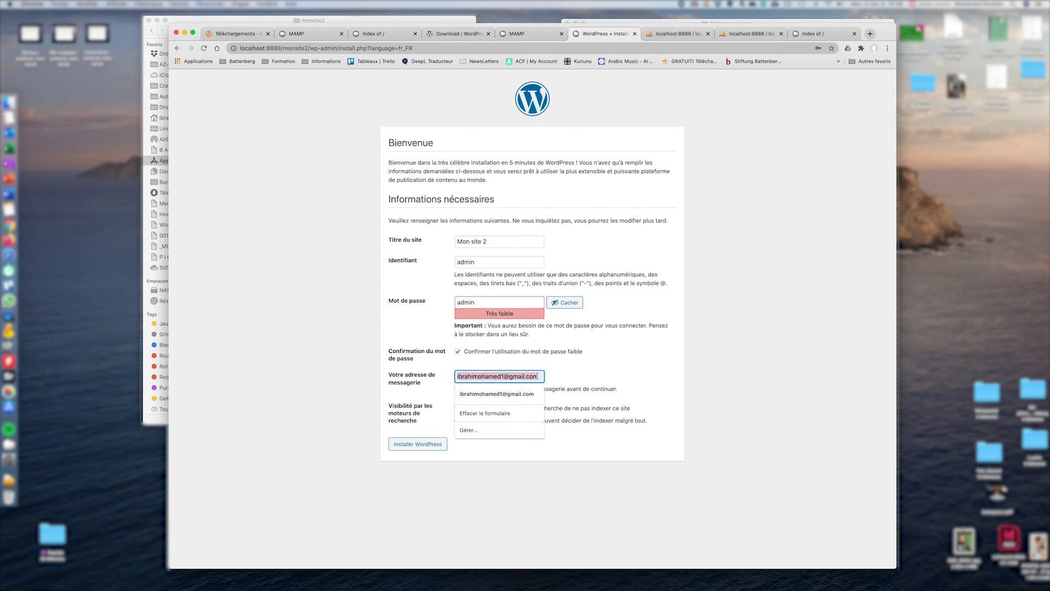
pyautogui.click(396, 372)
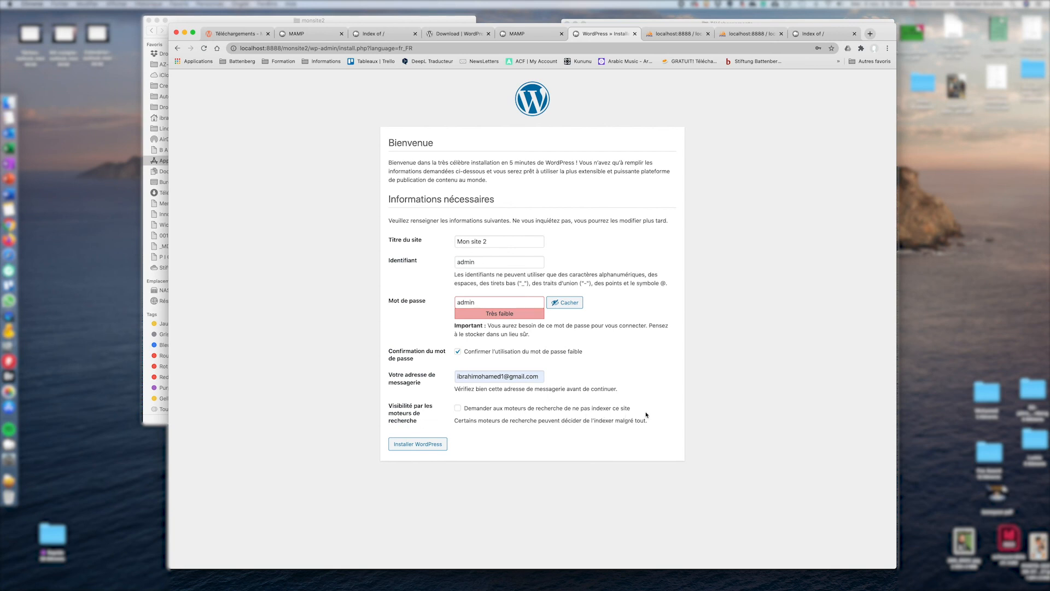
pyautogui.click(421, 448)
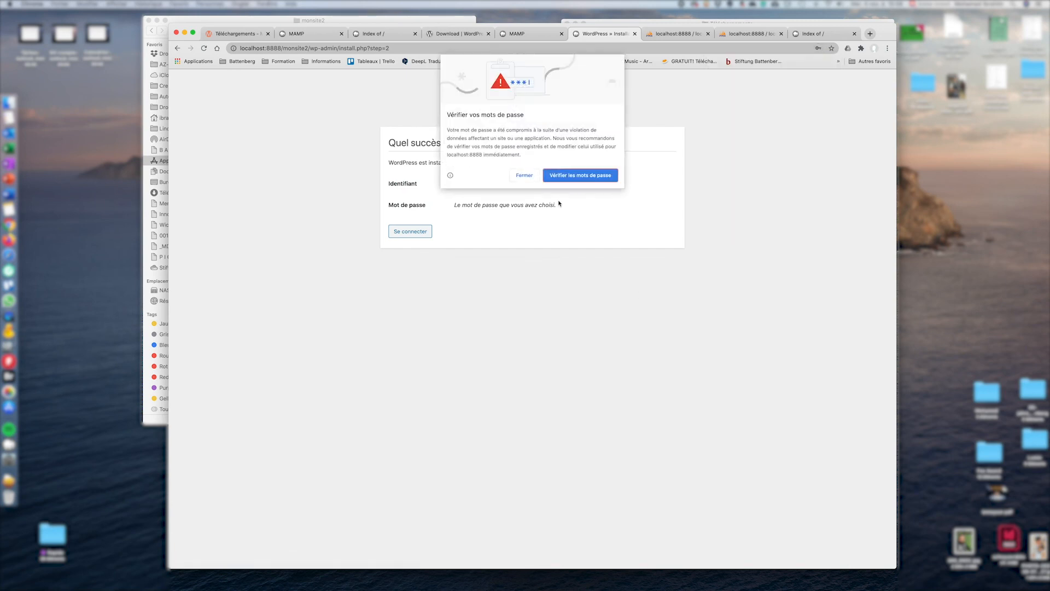
# Dismiss the breach alert and log in as admin with the account password
pyautogui.click(529, 176)
pyautogui.click(416, 236)
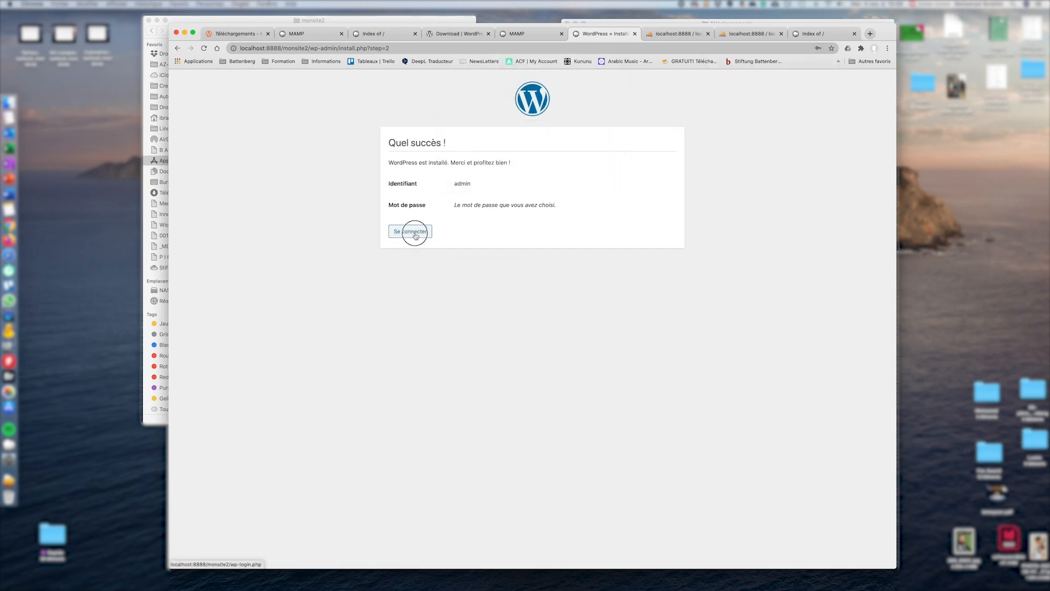
pyautogui.click(523, 199)
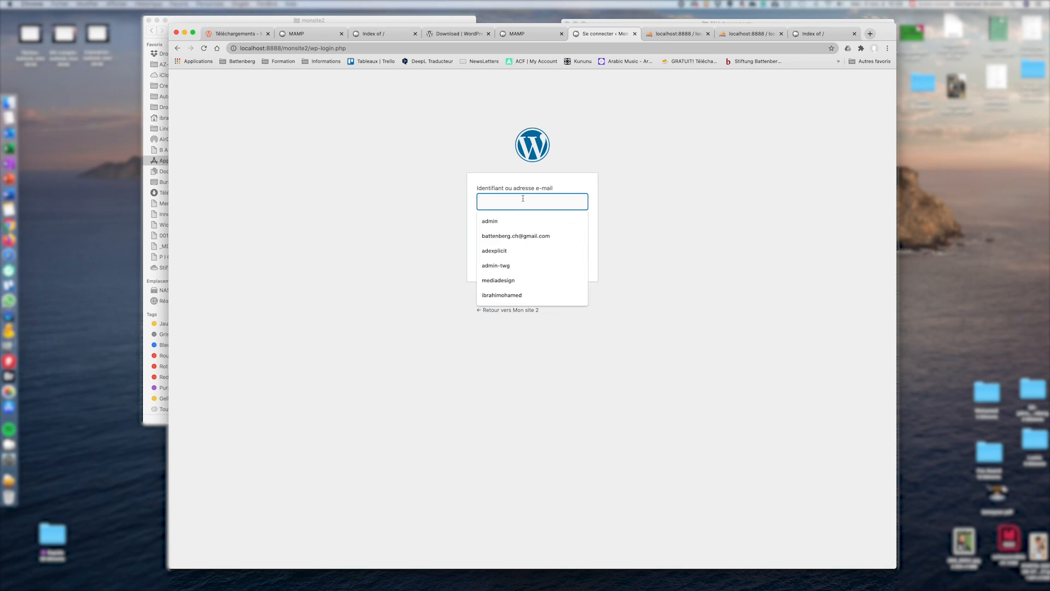
pyautogui.write('admin')
pyautogui.press('Tab')
pyautogui.write('rootn')
pyautogui.press('Return')
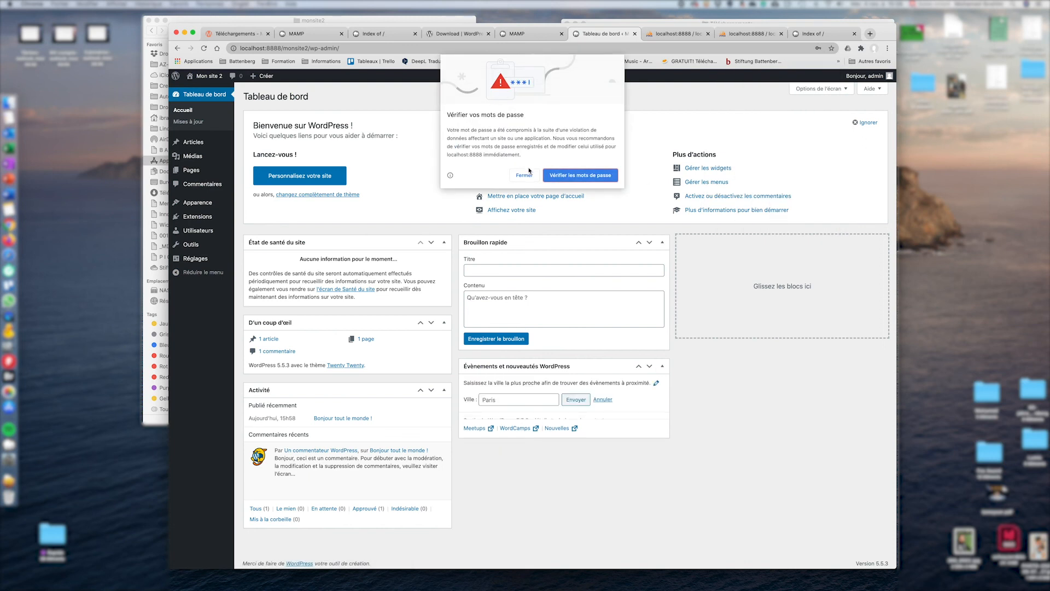
# Dismiss the second alert and open the Mon site 2 front page
pyautogui.click(528, 173)
pyautogui.click(209, 76)
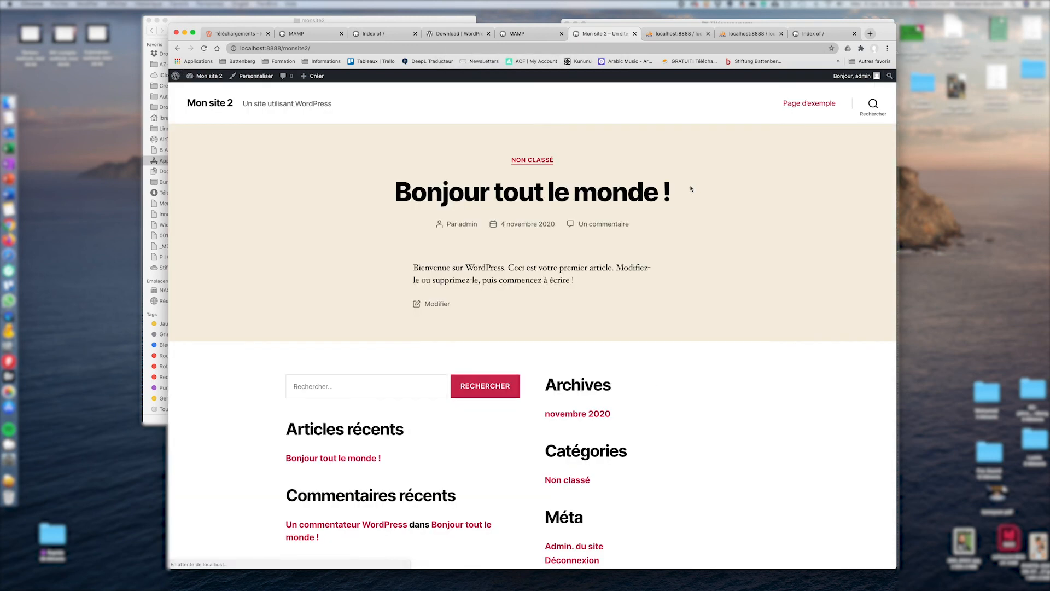
pyautogui.scroll(-5, 644, 242)
pyautogui.scroll(5, 645, 242)
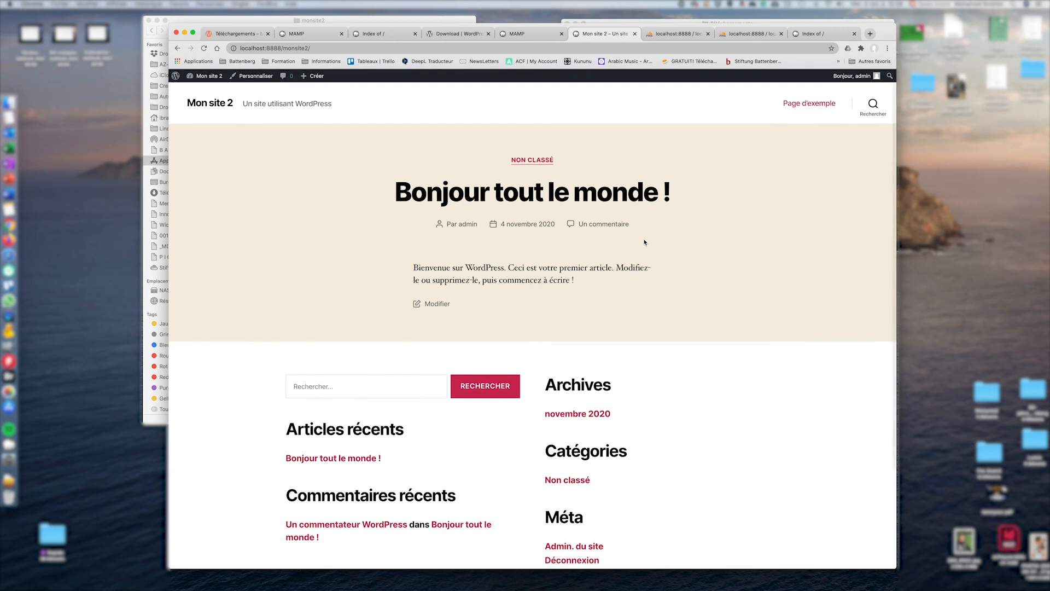